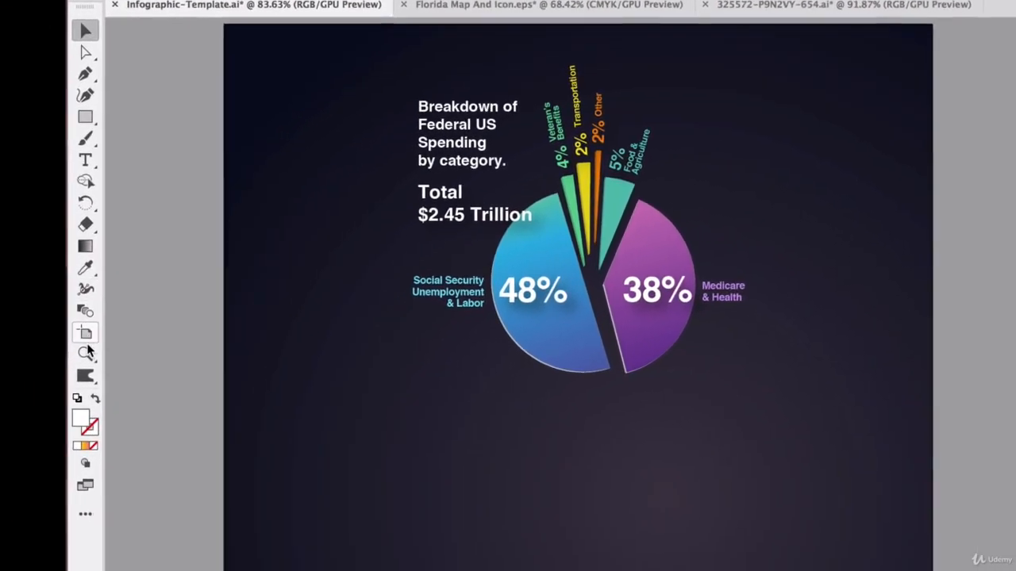
Find the Pie Graph Tool in the complete list of available tools.
click(36, 410)
click(209, 285)
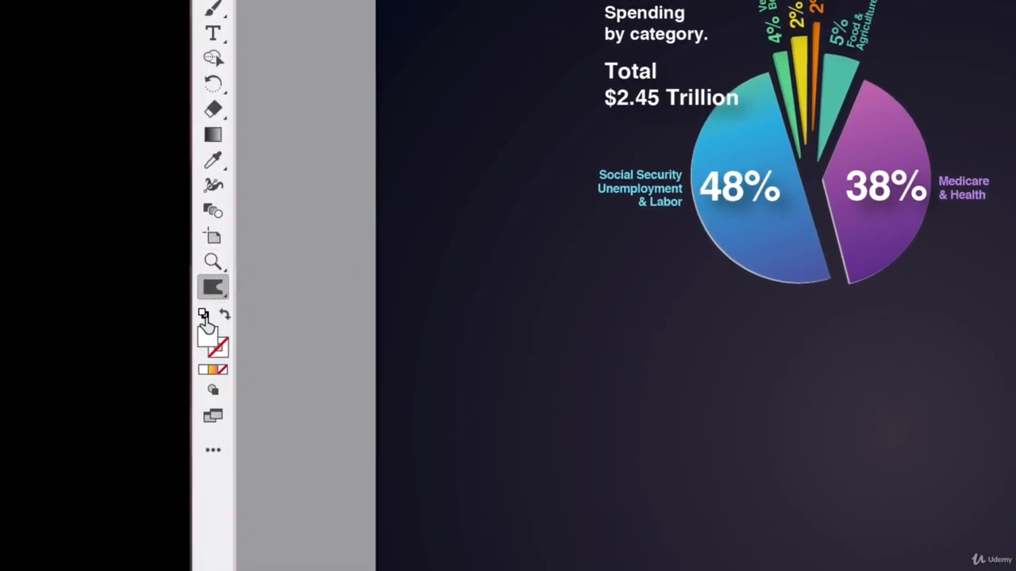
click(213, 453)
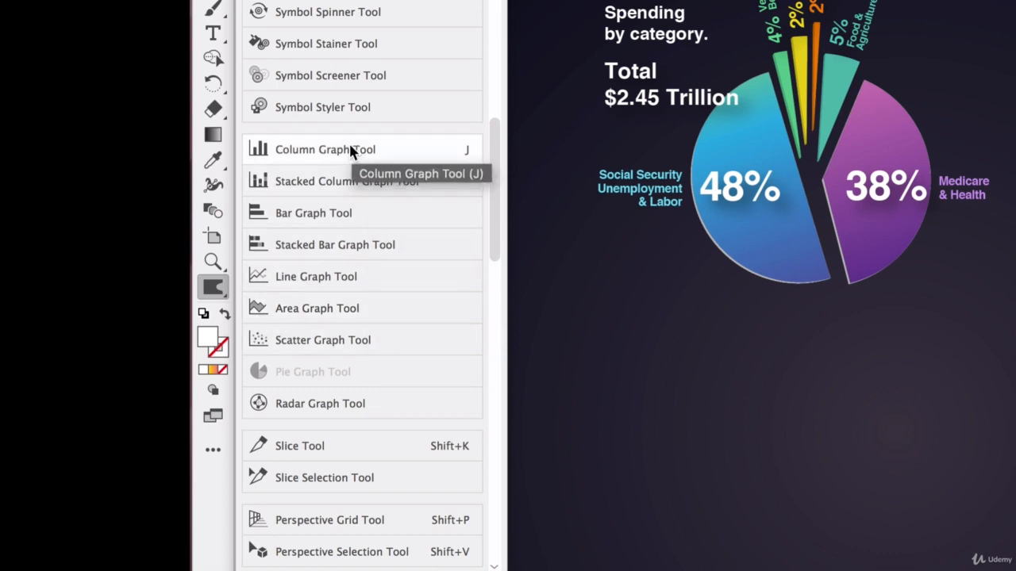
click(317, 373)
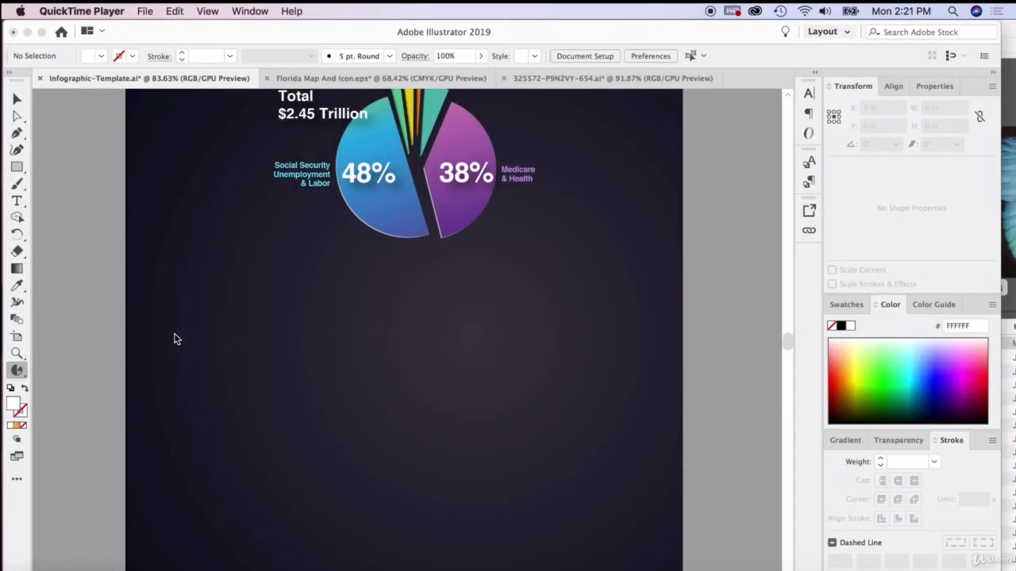
Draw a large pie graph with the Pie Graph Tool in the empty area below the existing spending chart.
click(17, 375)
click(17, 375)
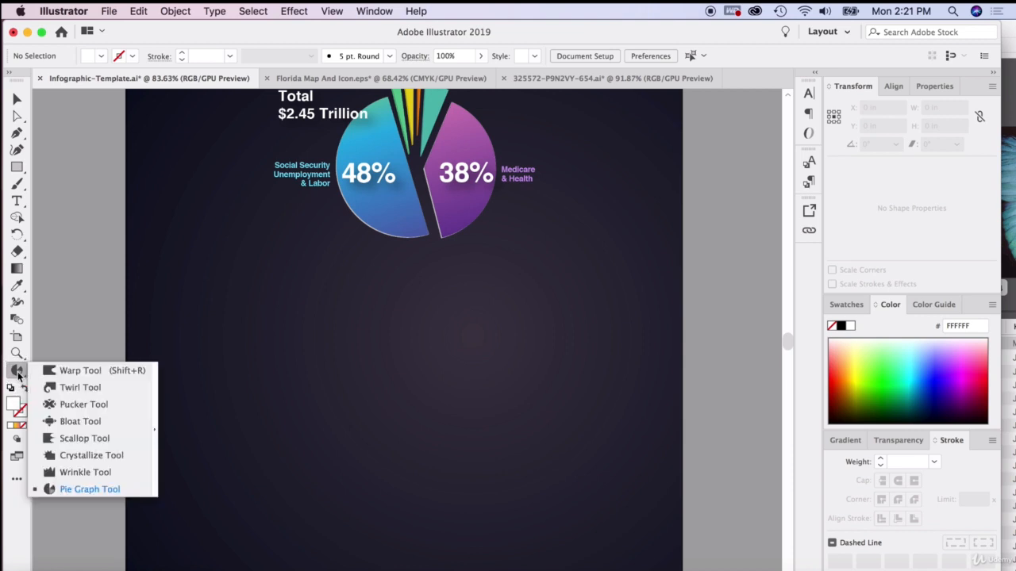
click(72, 489)
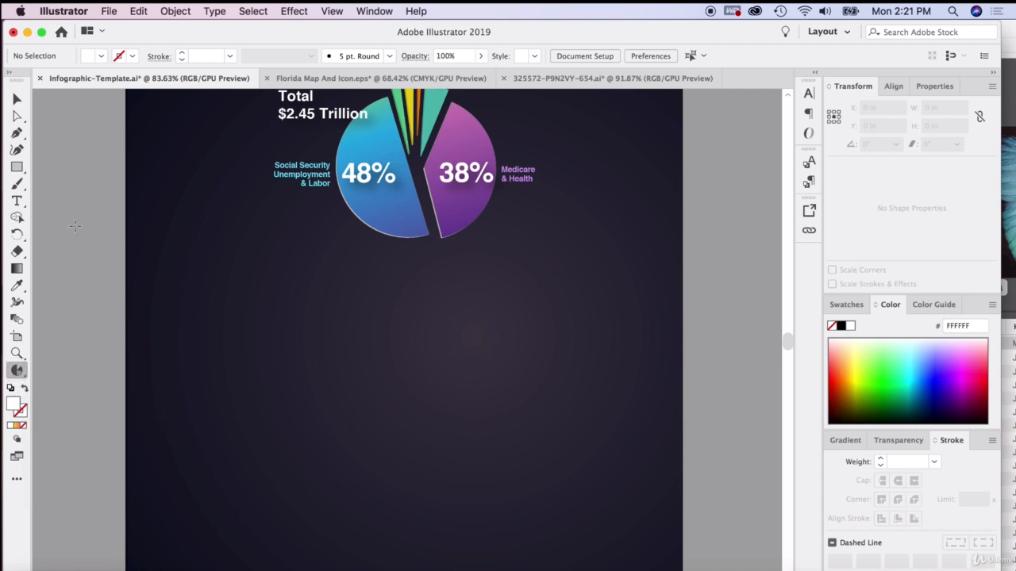
scroll(363, 369, down, 3)
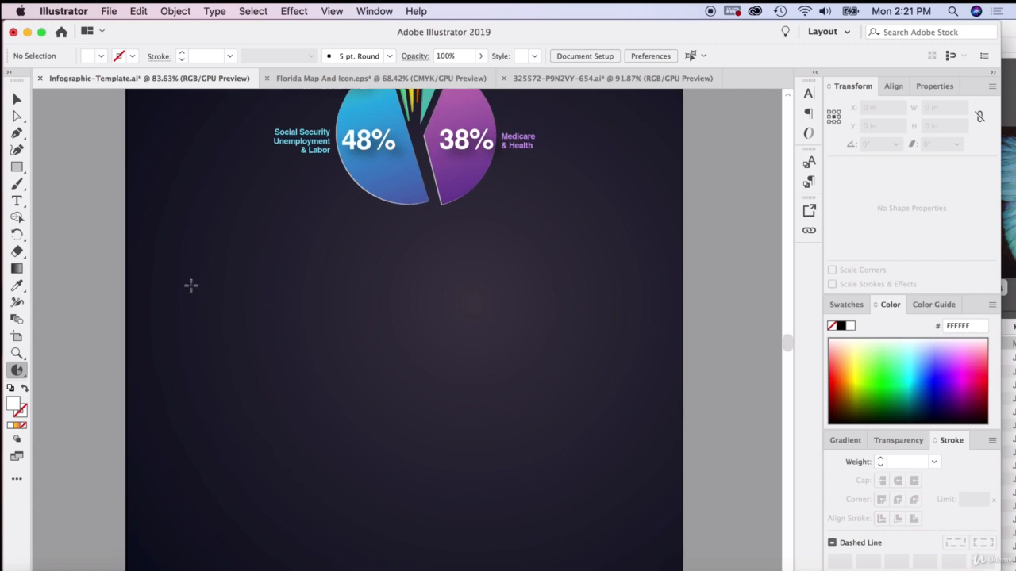
scroll(210, 296, down, 5)
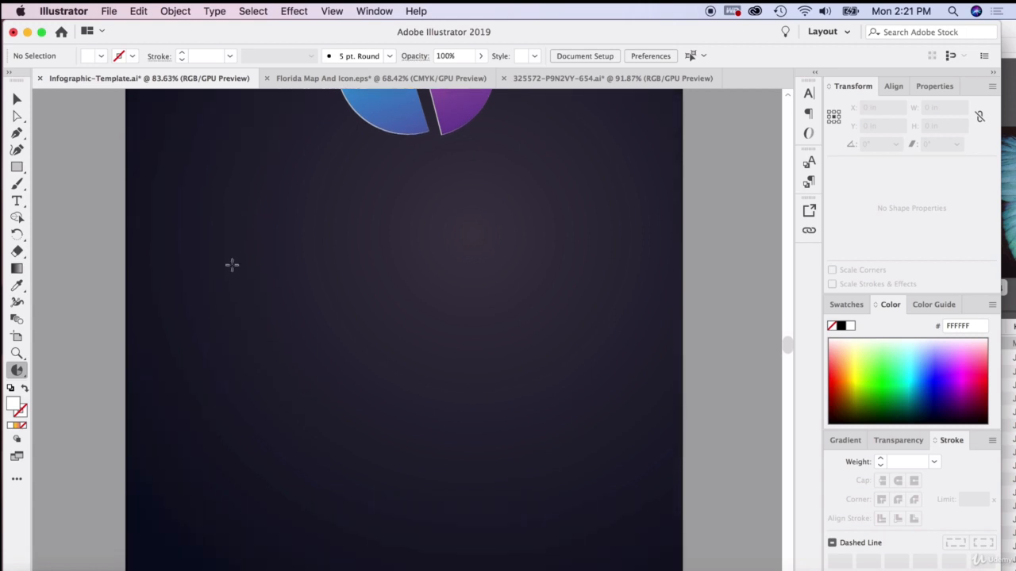
drag(227, 207, 592, 532)
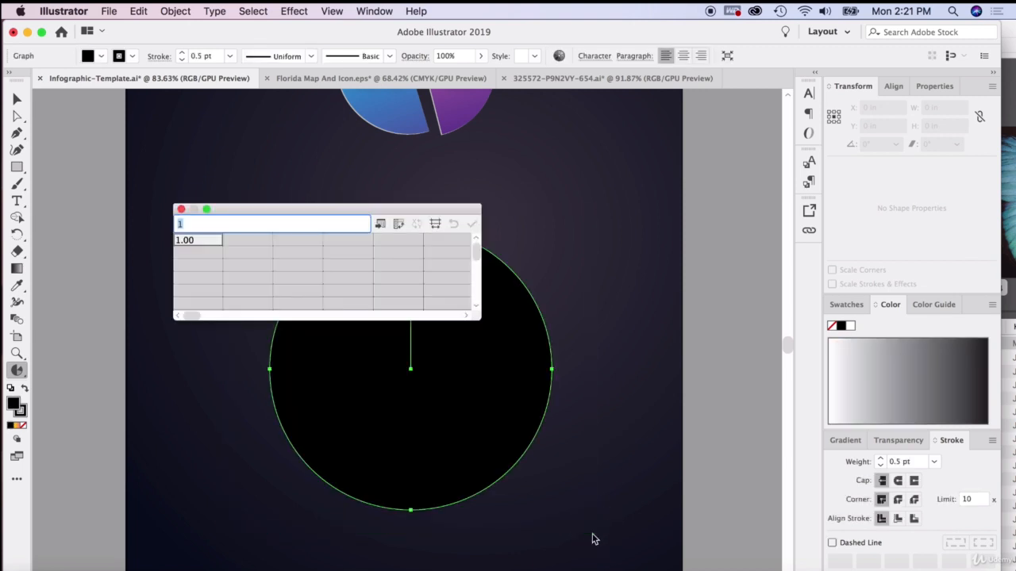
Move the graph data window clear of the pie and consult the federal spending breakdown in the StatsForProject Word document.
drag(376, 211, 711, 184)
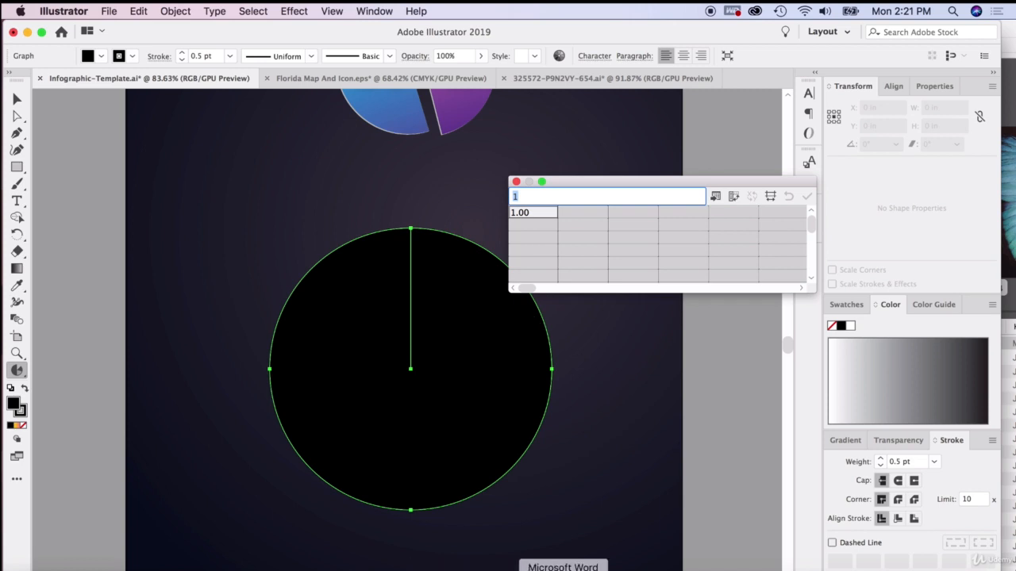
click(555, 566)
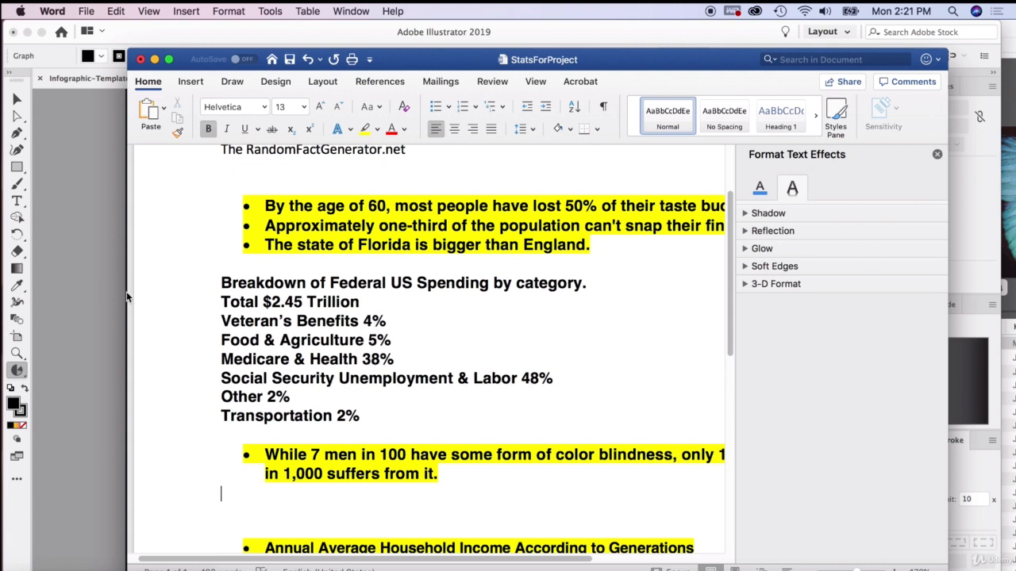
click(90, 275)
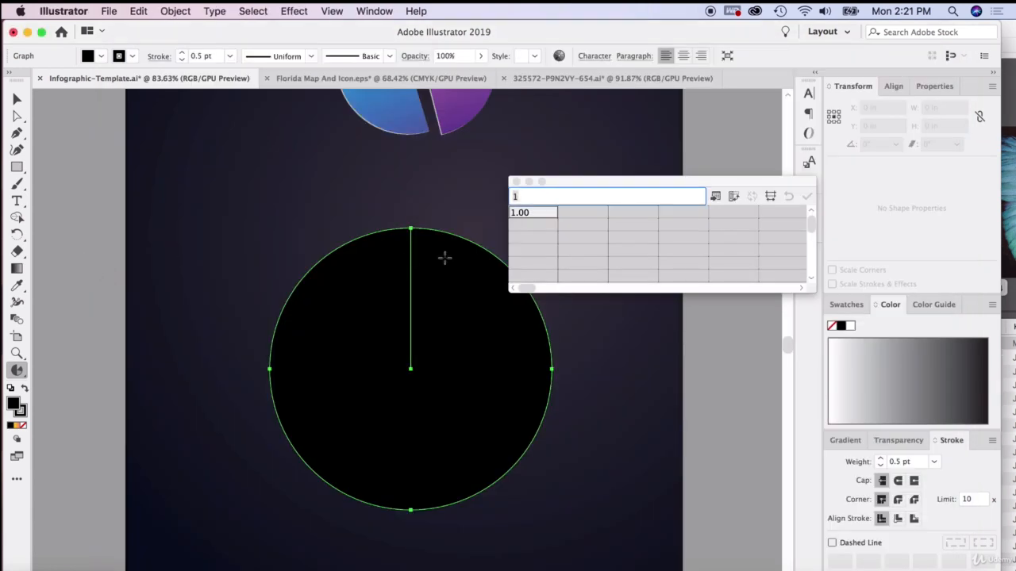
Enter 48, 38, 5, 4, 2 and 2 across the first row of the graph data, apply them and close the data window.
click(575, 213)
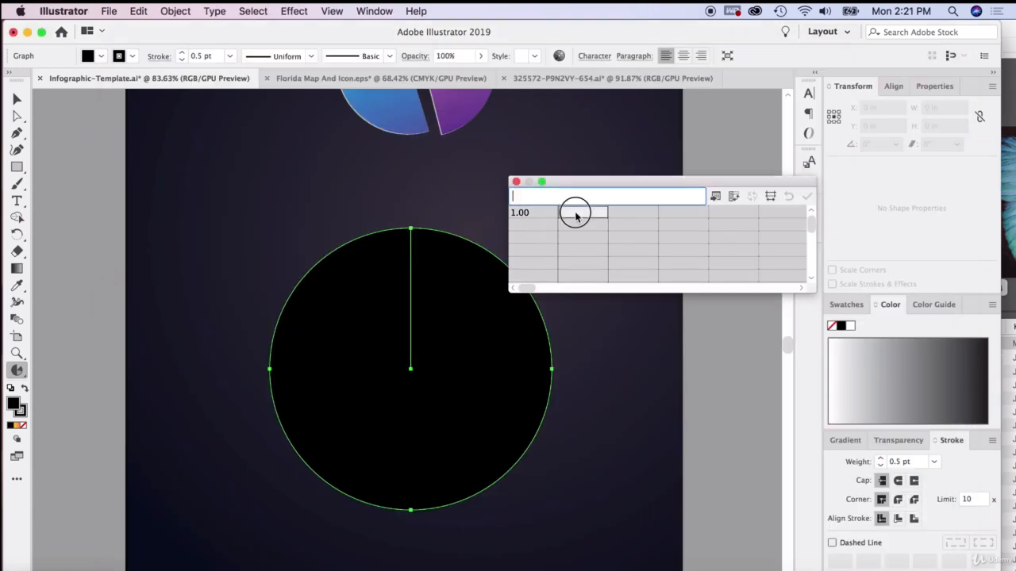
click(533, 219)
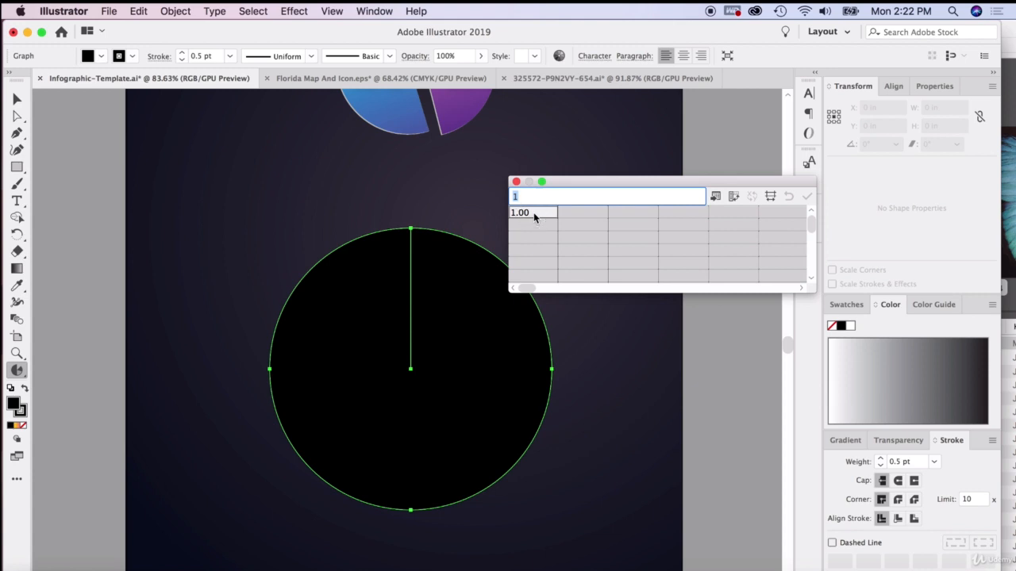
text(48)
click(574, 214)
text(38)
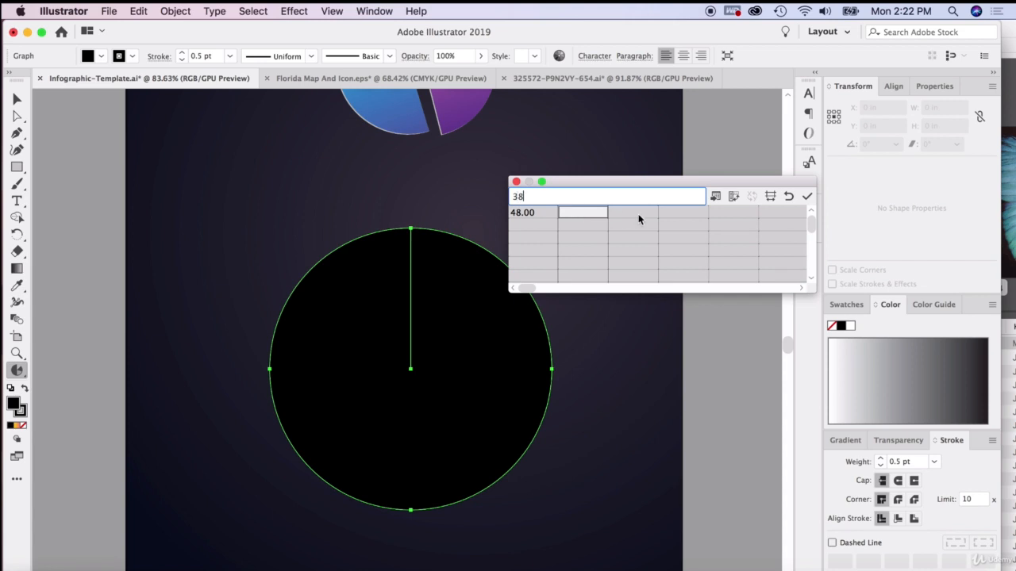
click(643, 214)
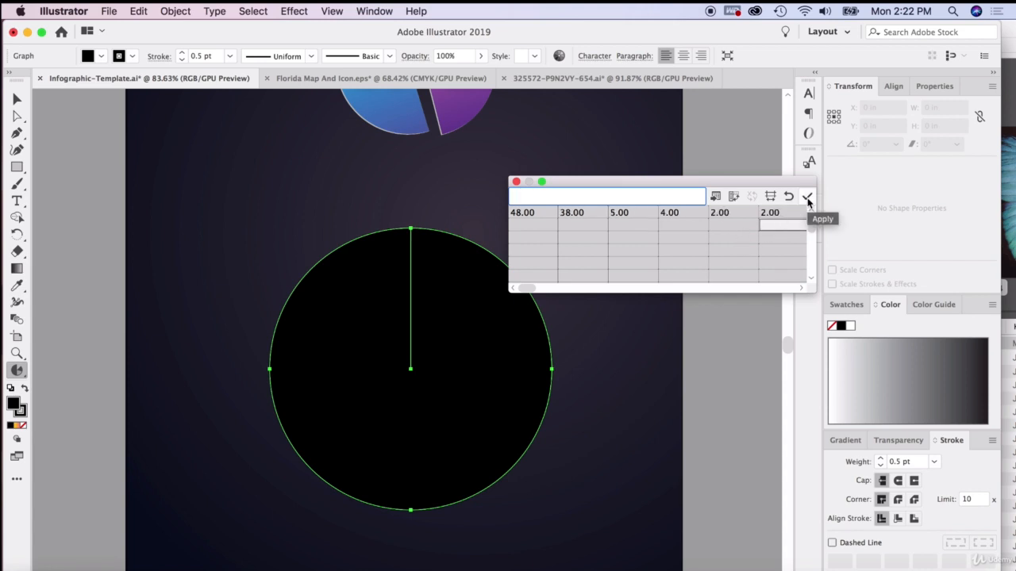
click(807, 199)
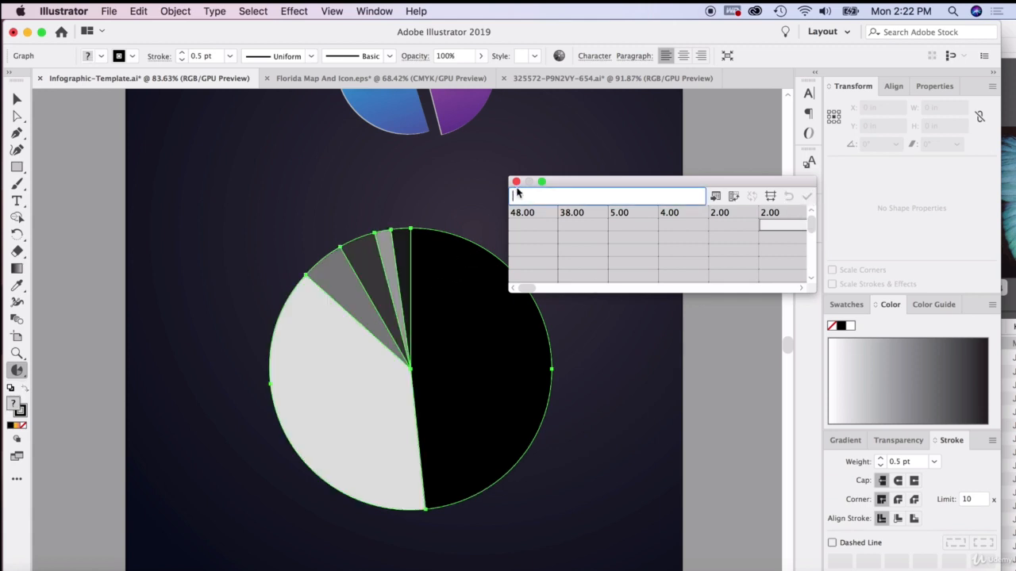
click(516, 183)
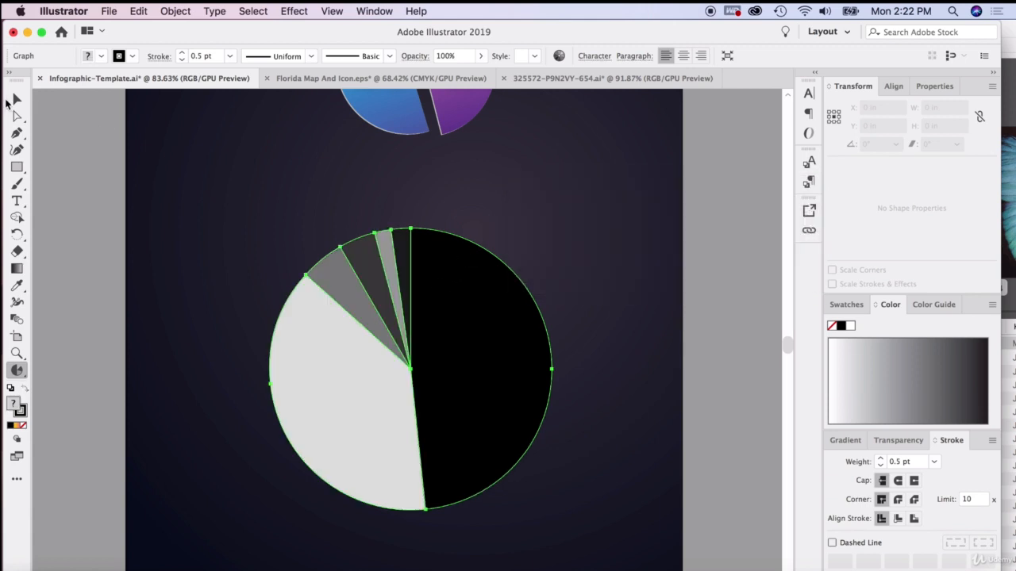
Remove the stroke from the whole pie graph and deselect it.
click(17, 99)
click(203, 240)
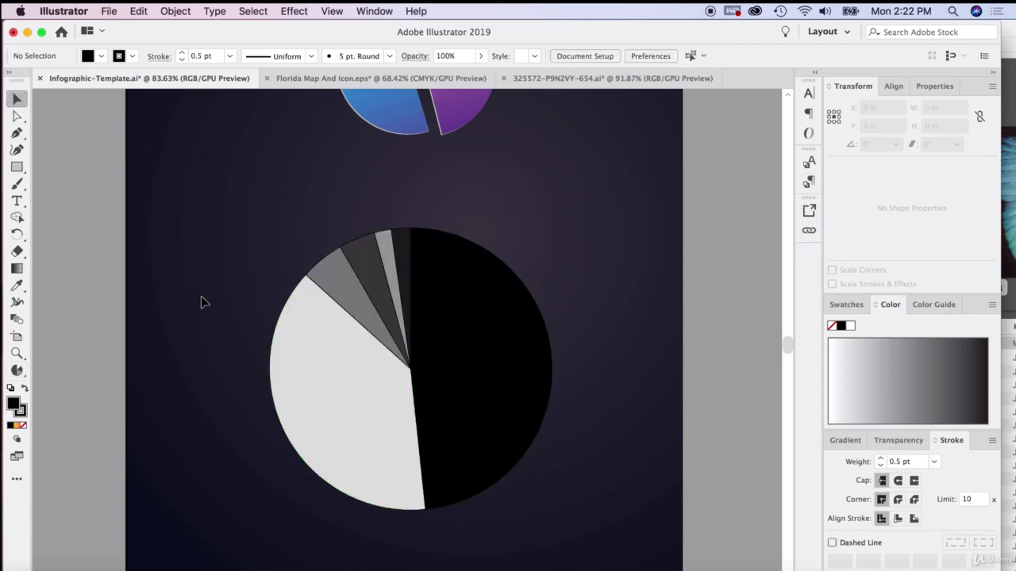
click(382, 403)
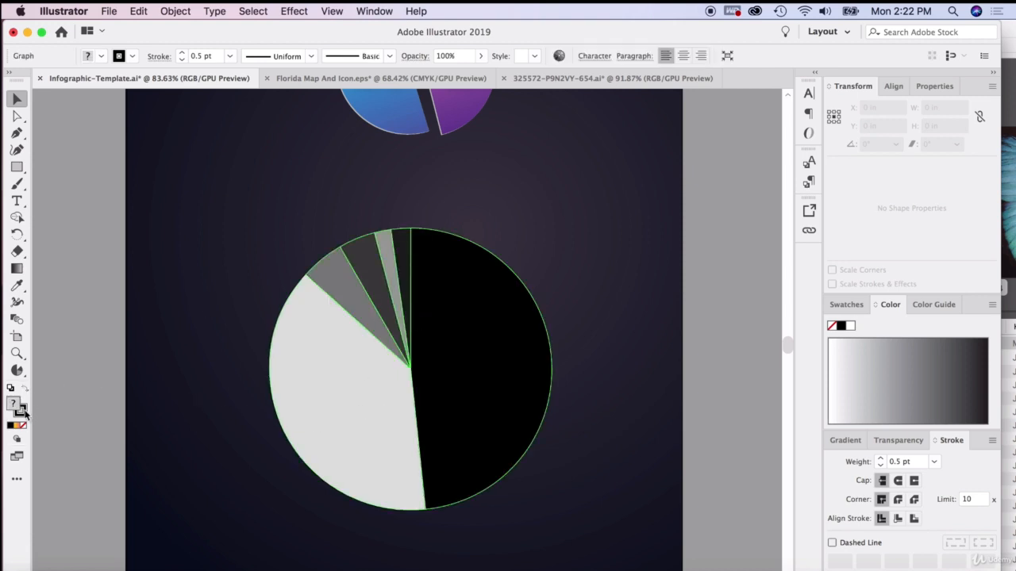
click(264, 322)
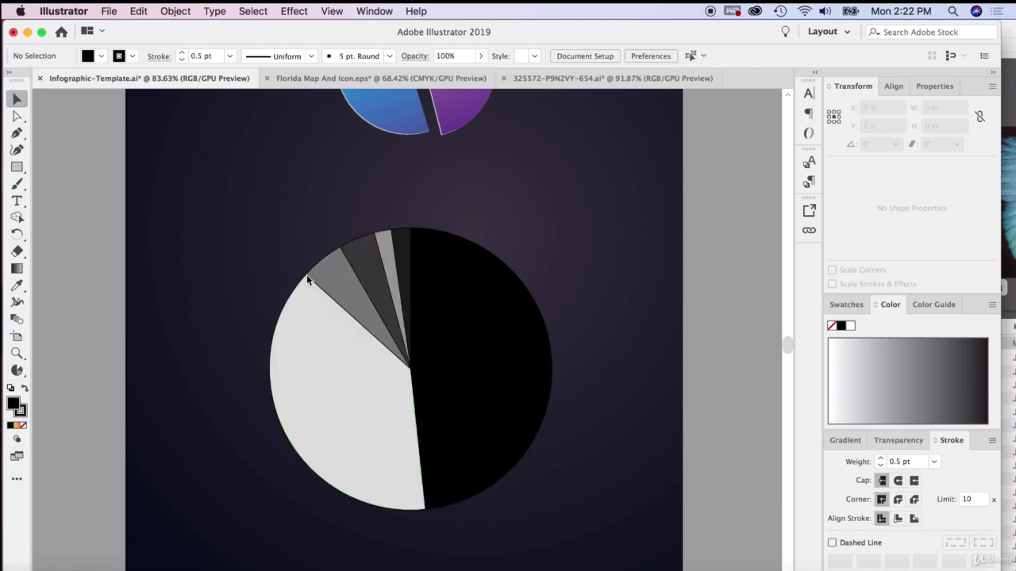
click(423, 314)
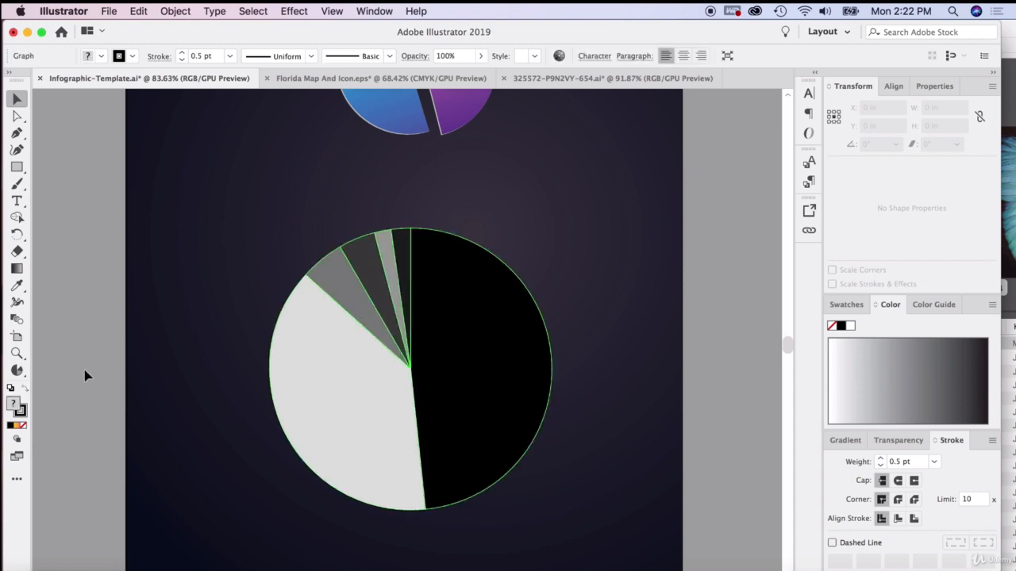
click(22, 409)
click(23, 426)
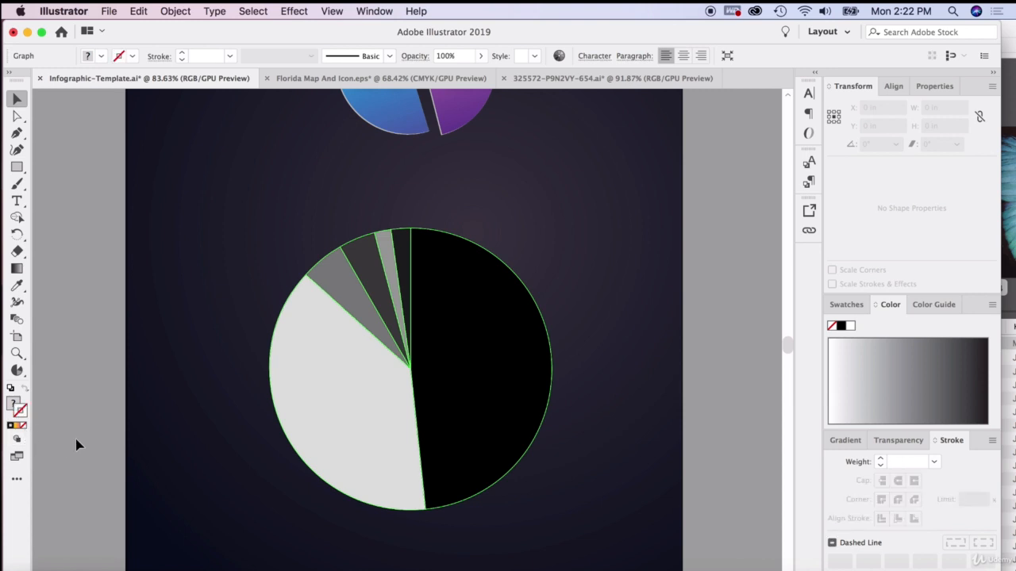
click(115, 170)
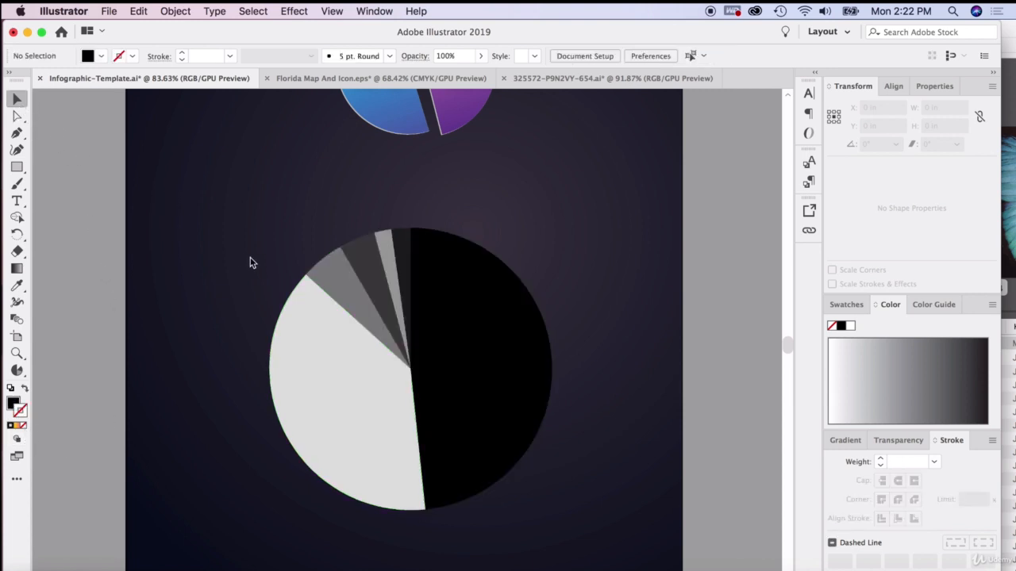
click(427, 346)
click(139, 262)
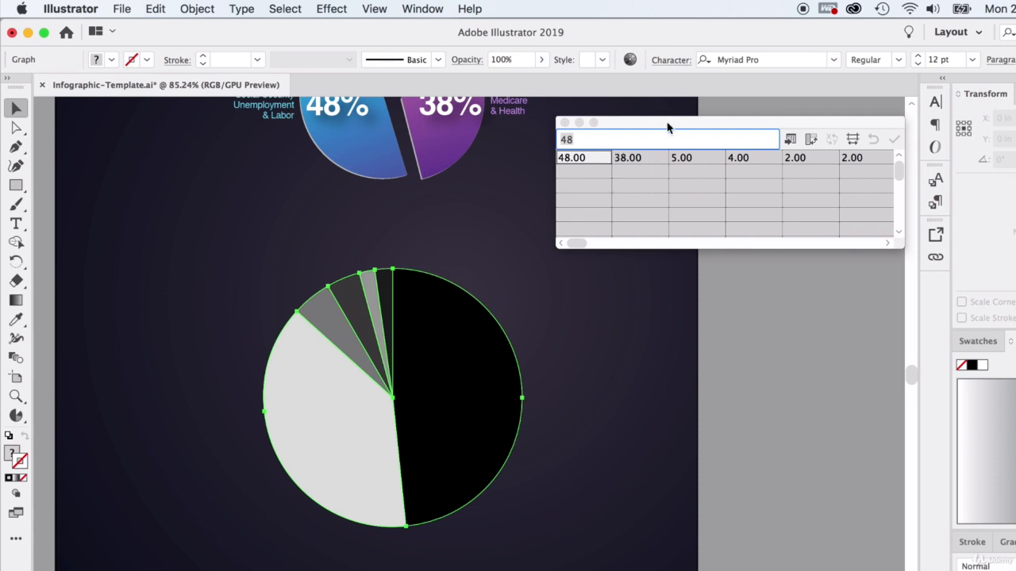
Shift the graph data window and examine which commands are available for the selected pie graph while that window is open.
drag(669, 124, 628, 147)
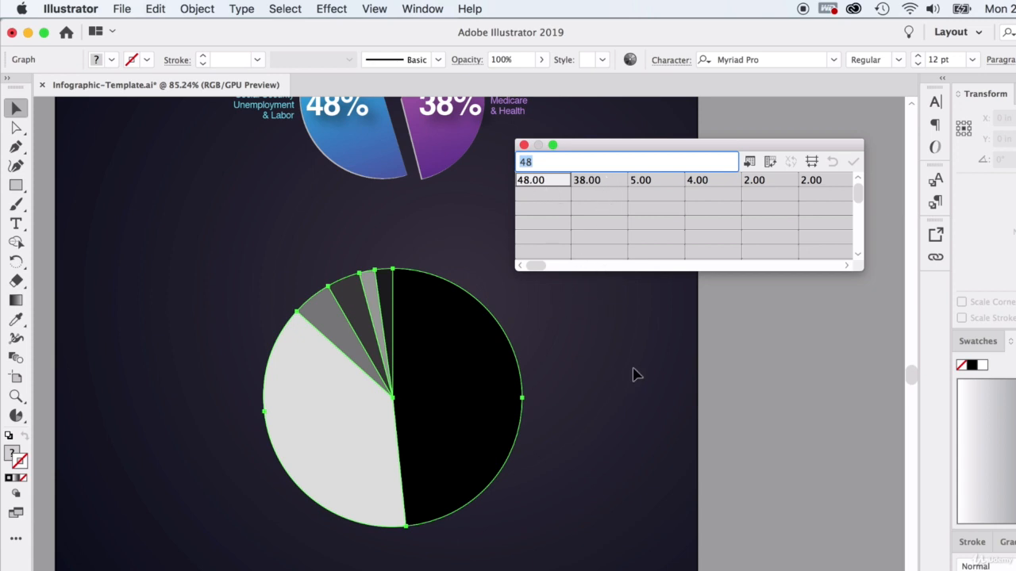
click(750, 384)
click(444, 357)
click(744, 409)
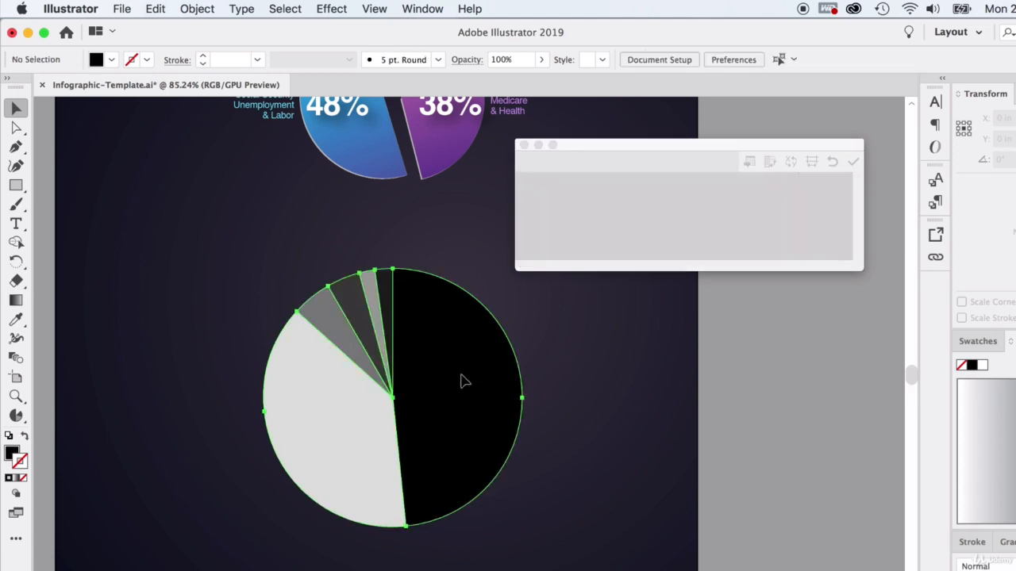
click(460, 381)
right_click(451, 357)
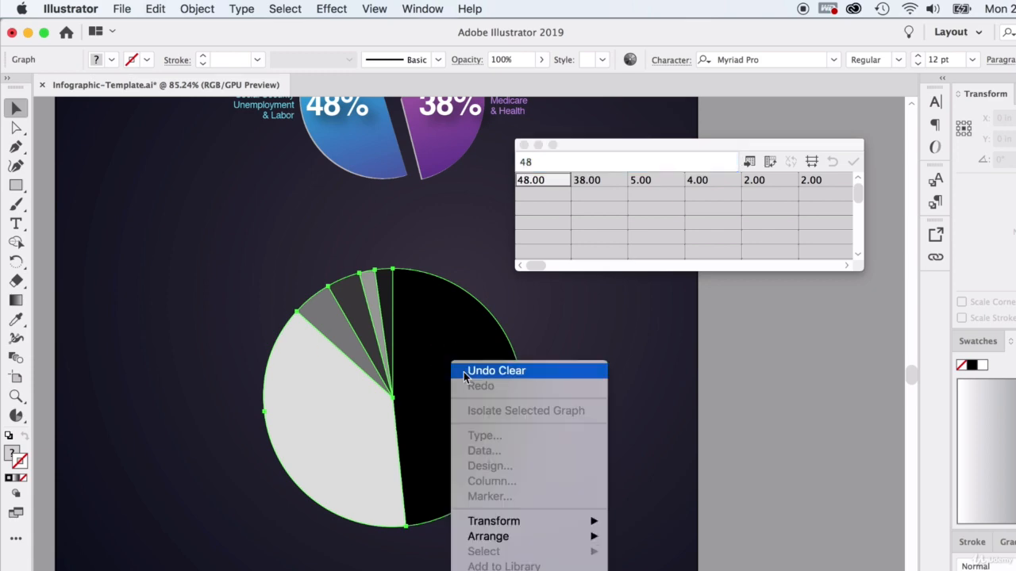
click(121, 8)
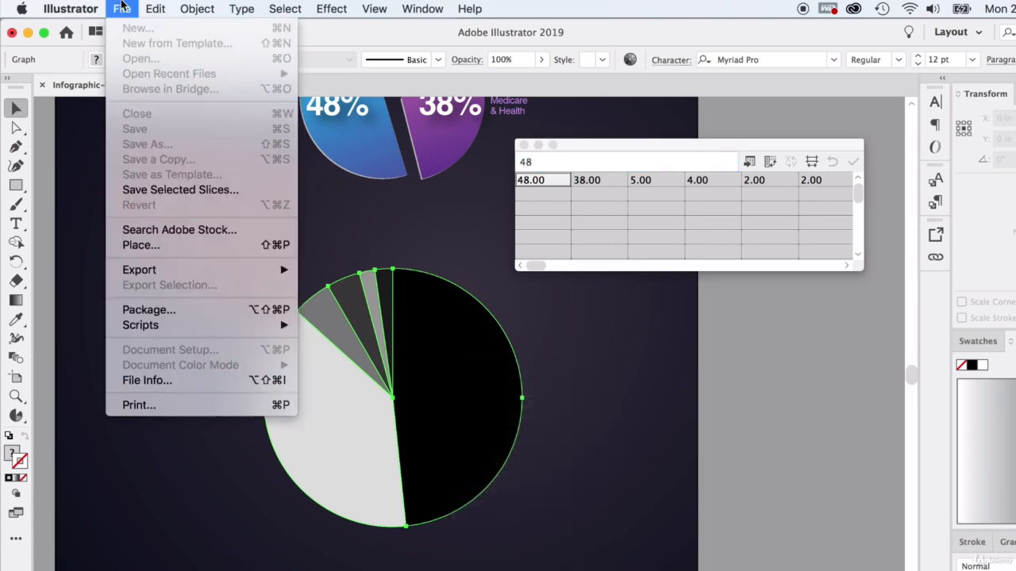
mouse_move(272, 7)
click(241, 9)
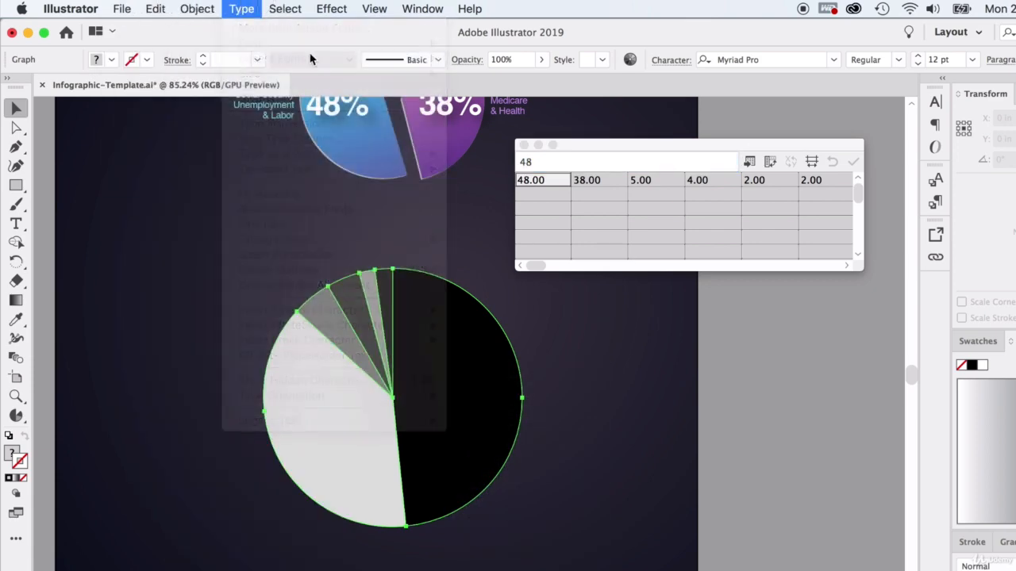
right_click(435, 373)
click(415, 332)
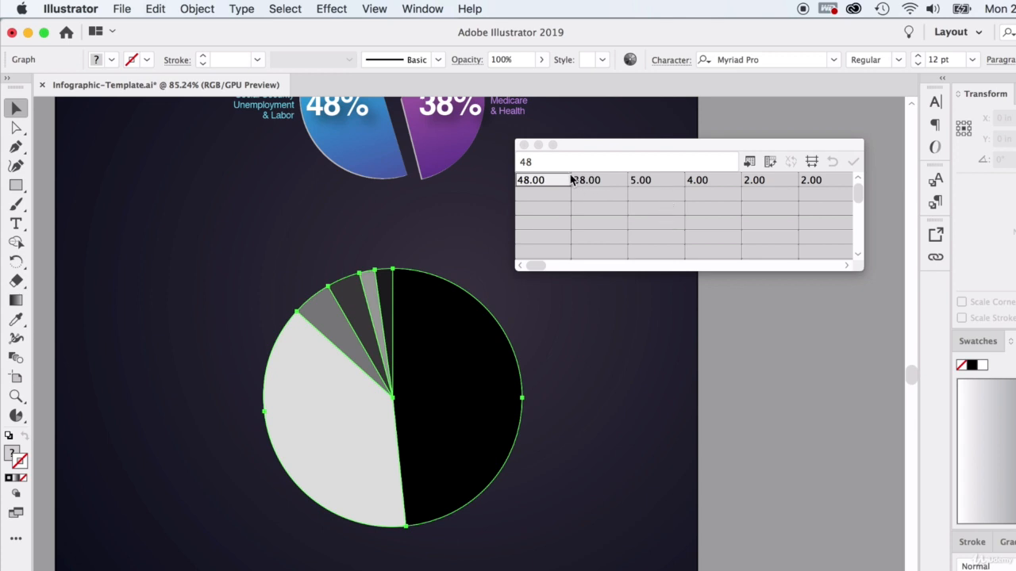
Close the graph data window, reselect the pie graph and examine which commands are available for it.
click(523, 146)
click(712, 460)
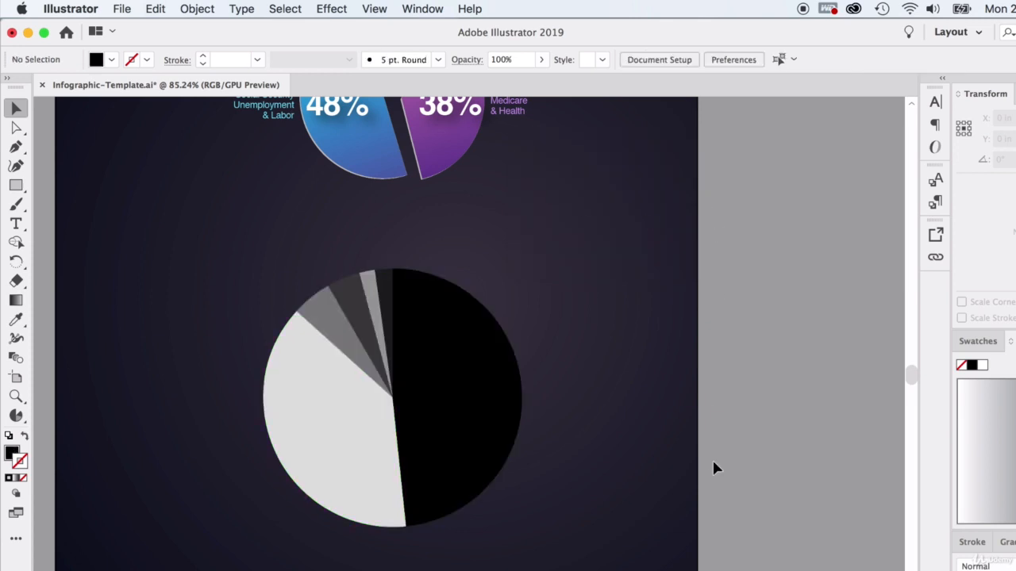
click(453, 399)
right_click(421, 356)
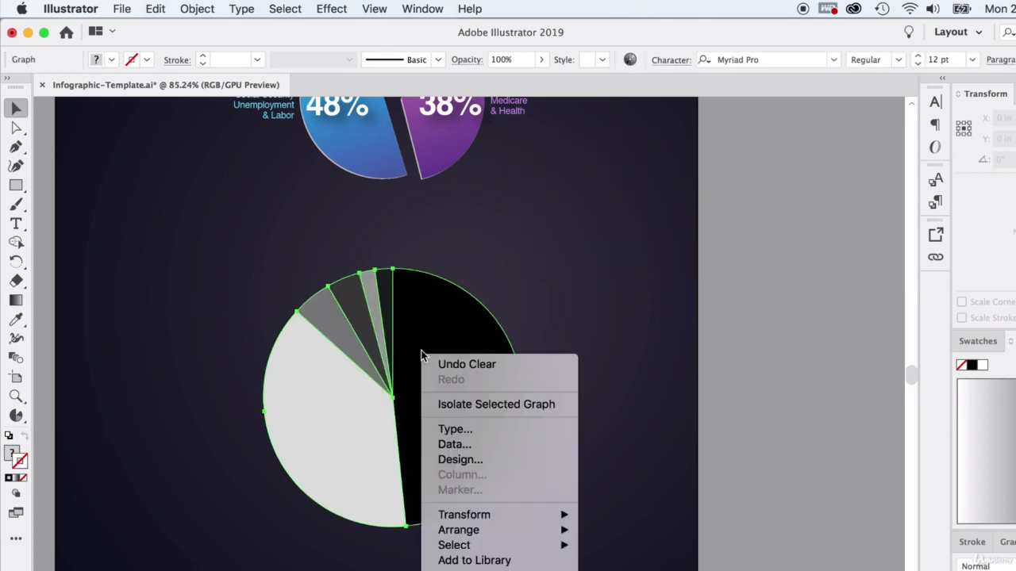
click(249, 6)
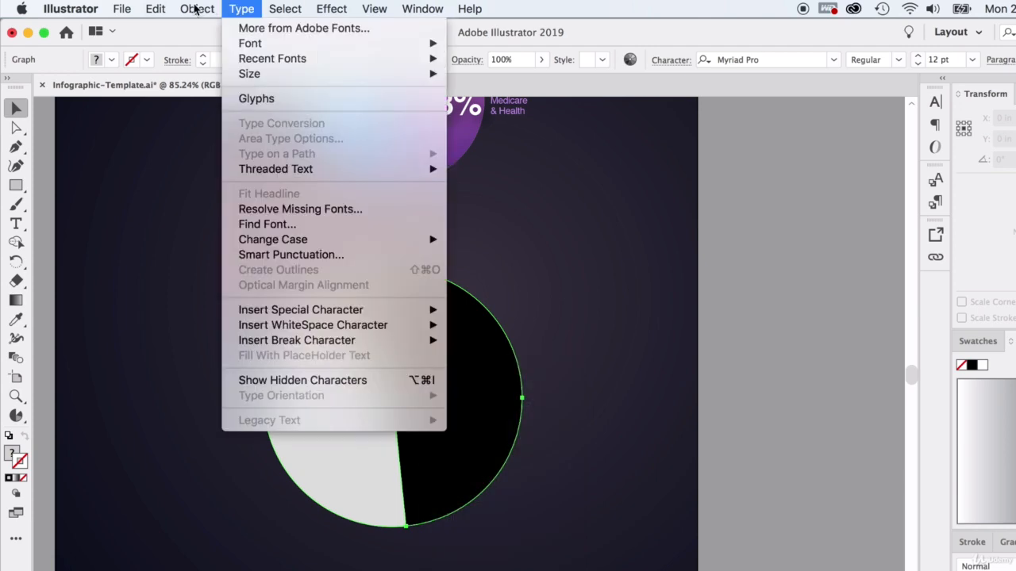
click(163, 7)
right_click(449, 349)
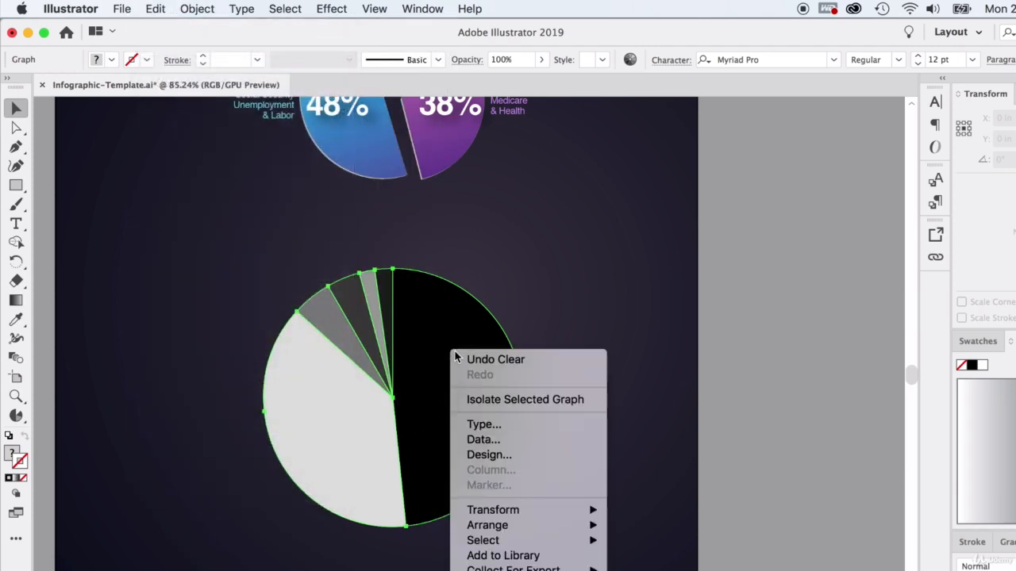
Ungroup the pie graph, accepting the loss of access to its data and graph style, and clear the selection.
click(194, 8)
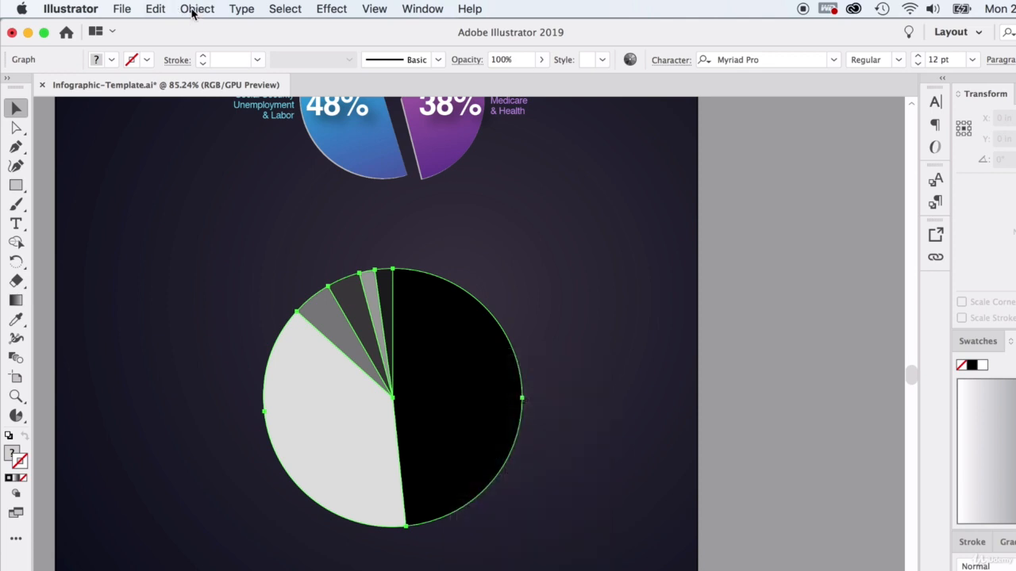
click(193, 10)
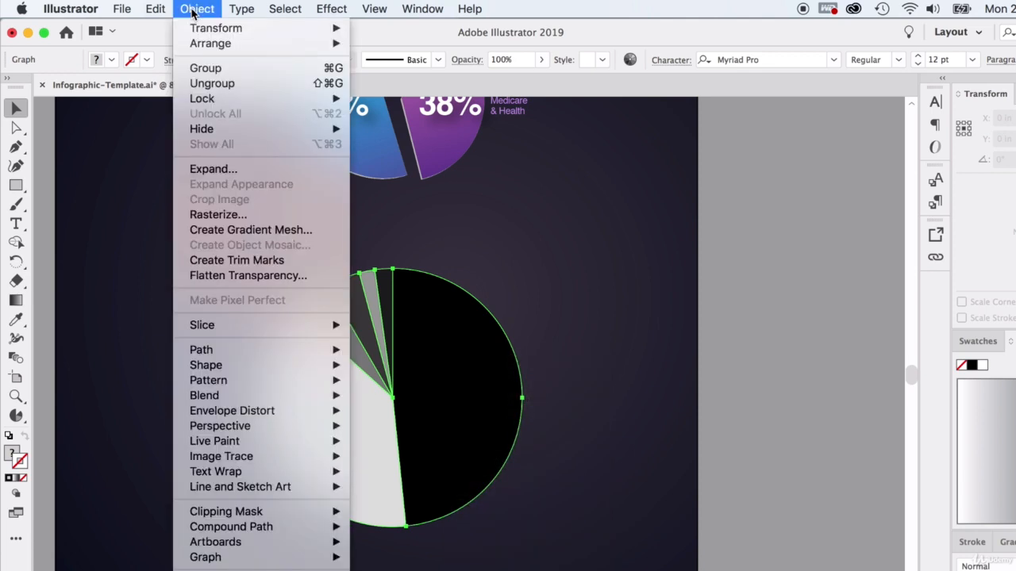
click(217, 84)
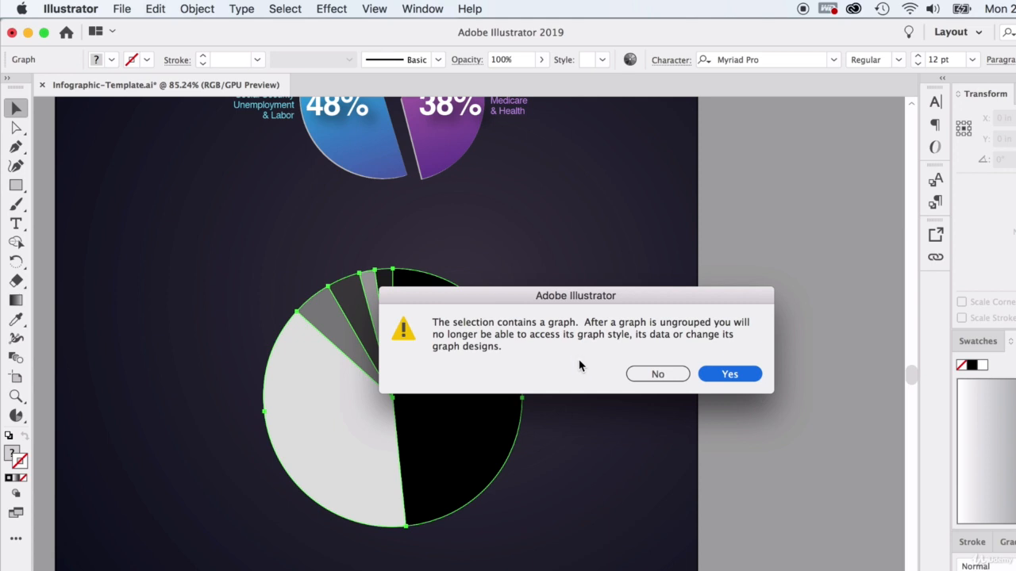
click(628, 373)
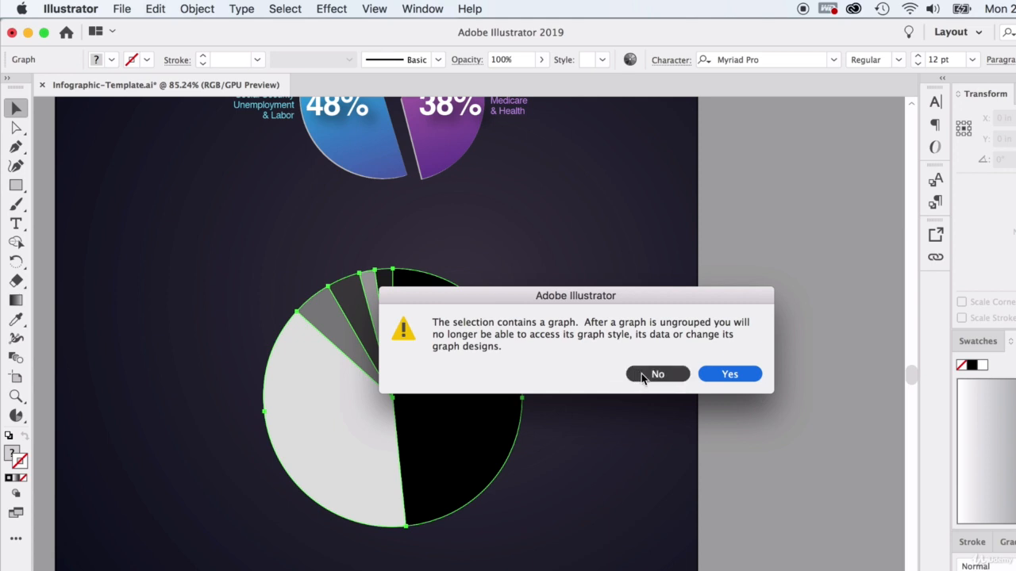
click(746, 379)
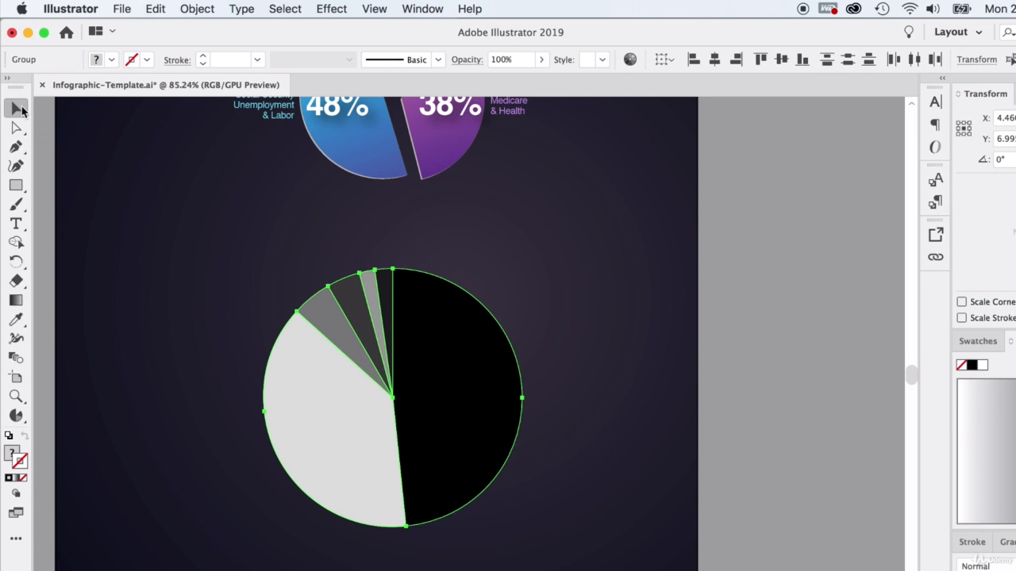
key(super+shift+a)
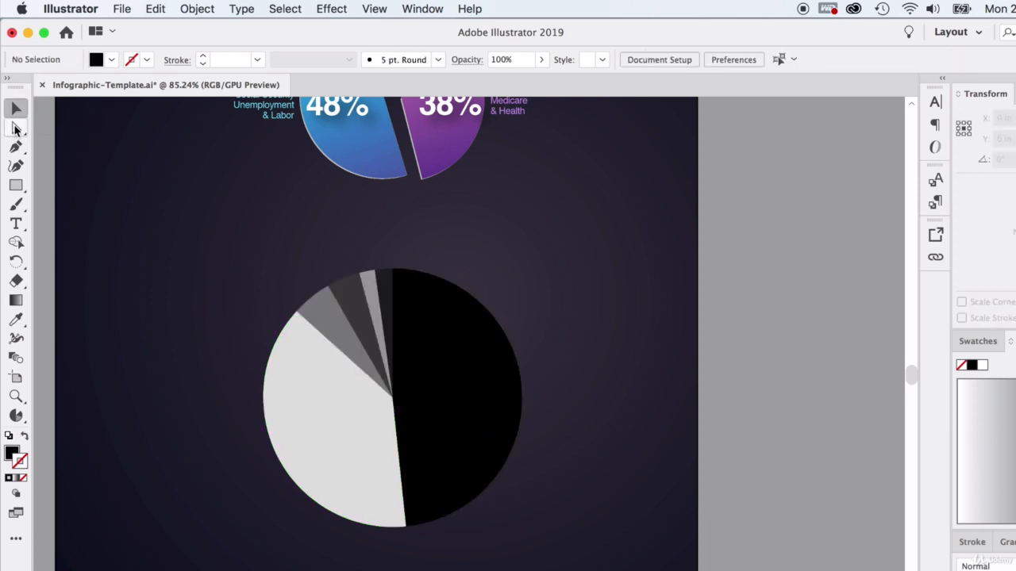
Select only the large black slice inside the group and nudge it slightly to the right, away from the pie's centre.
click(16, 129)
click(442, 357)
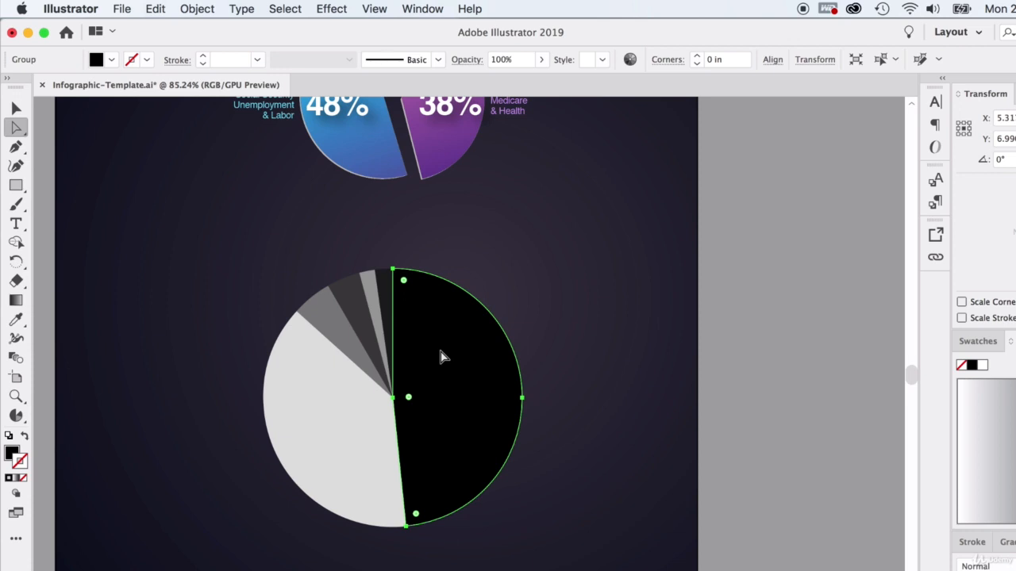
key(Right)
key(Right)
key(Right)
key(Right)
key(Right)
Nudge the large light grey slice slightly to the left to widen the gap beside the black slice.
click(385, 403)
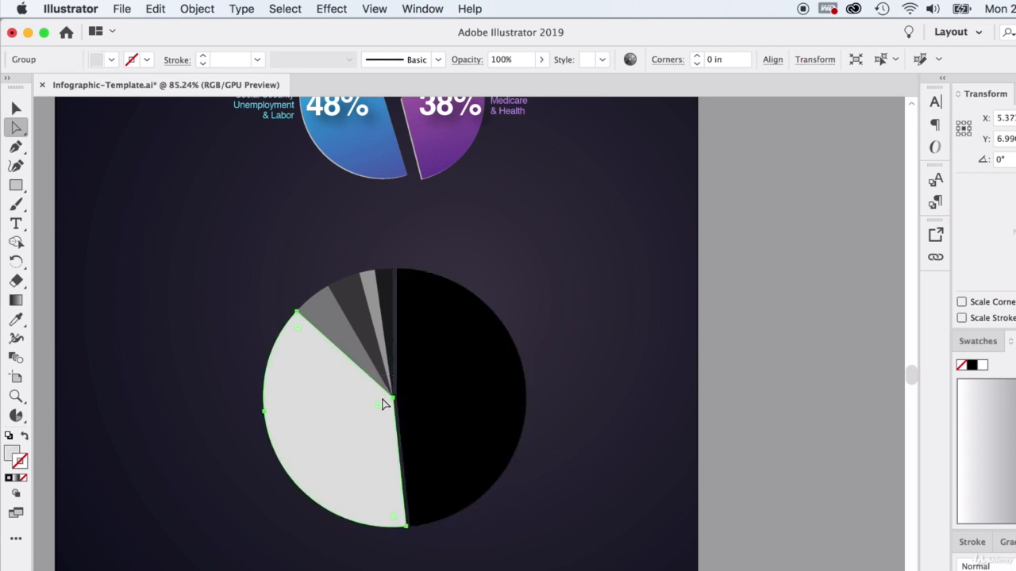
key(Left)
key(Left)
key(Left)
Nudge the medium grey slice up and to the left, separating it from the light grey slice.
click(345, 332)
key(Left)
key(Left)
key(Up)
key(Up)
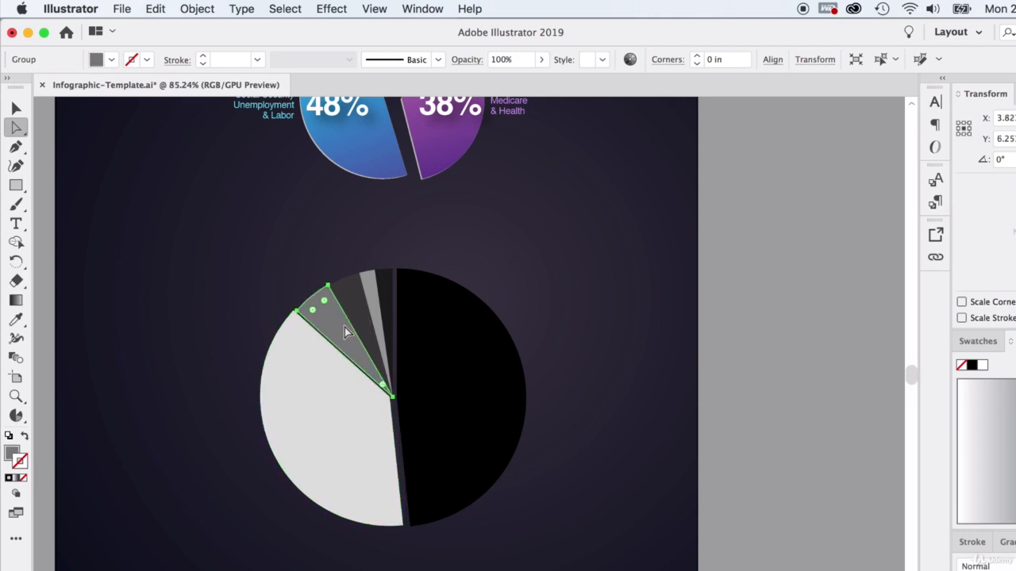
key(Left)
key(Left)
key(Up)
key(Up)
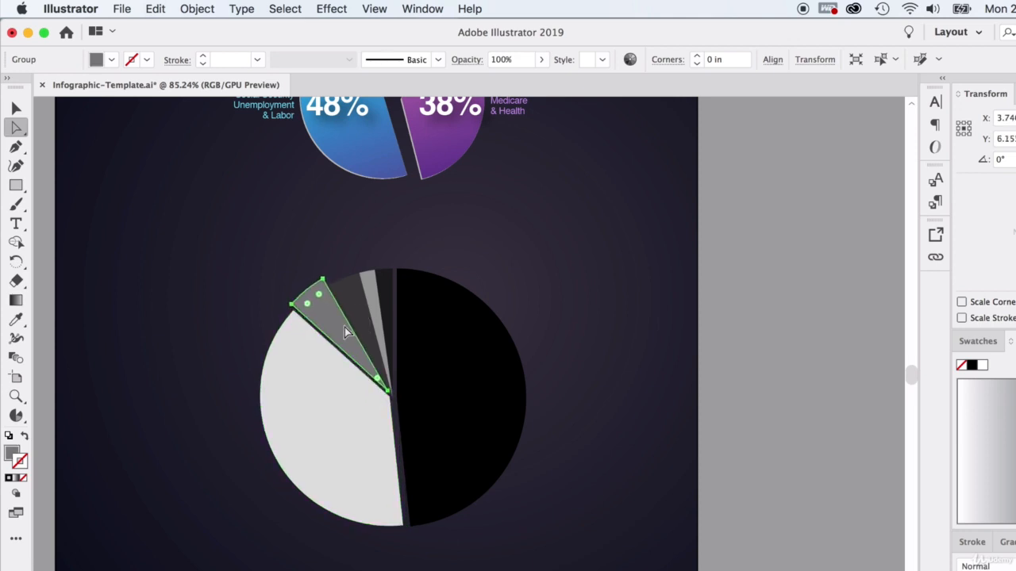
Nudge the dark grey slice up and to the left so it stands out beyond the medium grey slice.
click(355, 292)
key(Left)
key(Left)
key(Up)
key(Up)
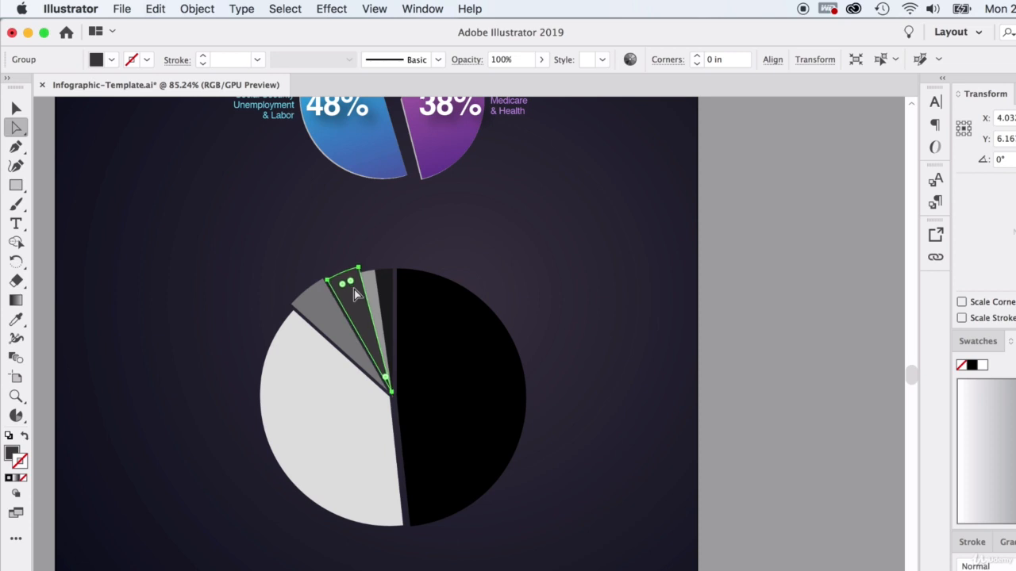
key(Left)
key(Up)
key(Up)
key(Up)
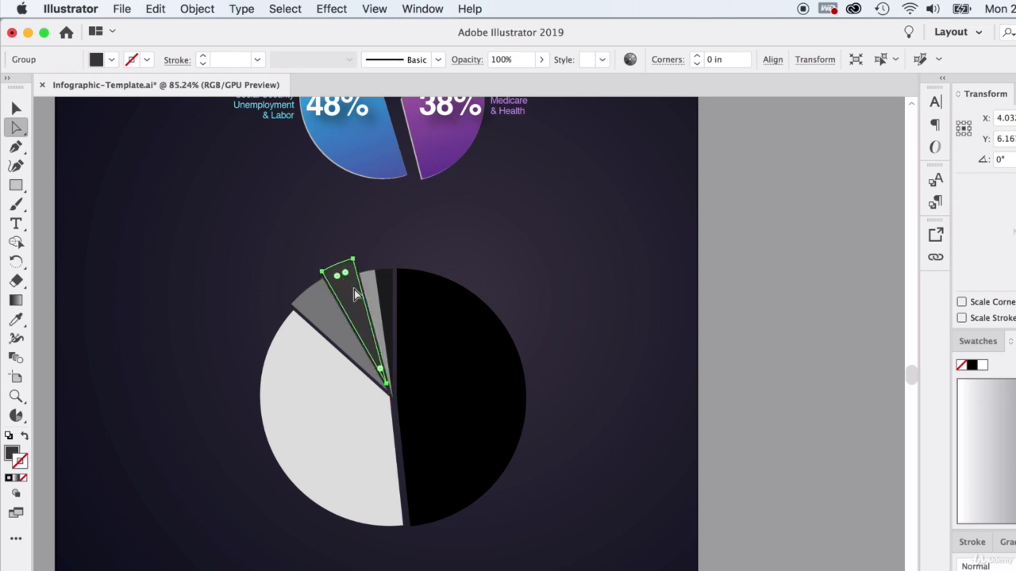
Nudge the thin light grey slice up and slightly left so it projects beyond the dark grey slice.
click(370, 284)
key(Left)
key(Left)
key(Up)
key(Up)
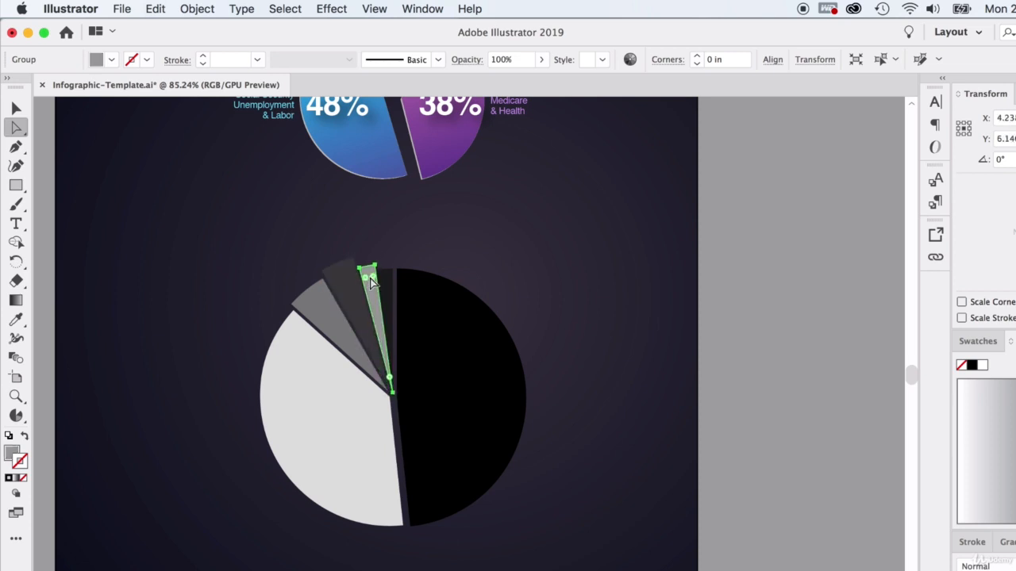
key(Left)
key(Up)
key(Up)
key(Up)
key(Up)
key(Up)
key(Up)
key(Up)
key(Up)
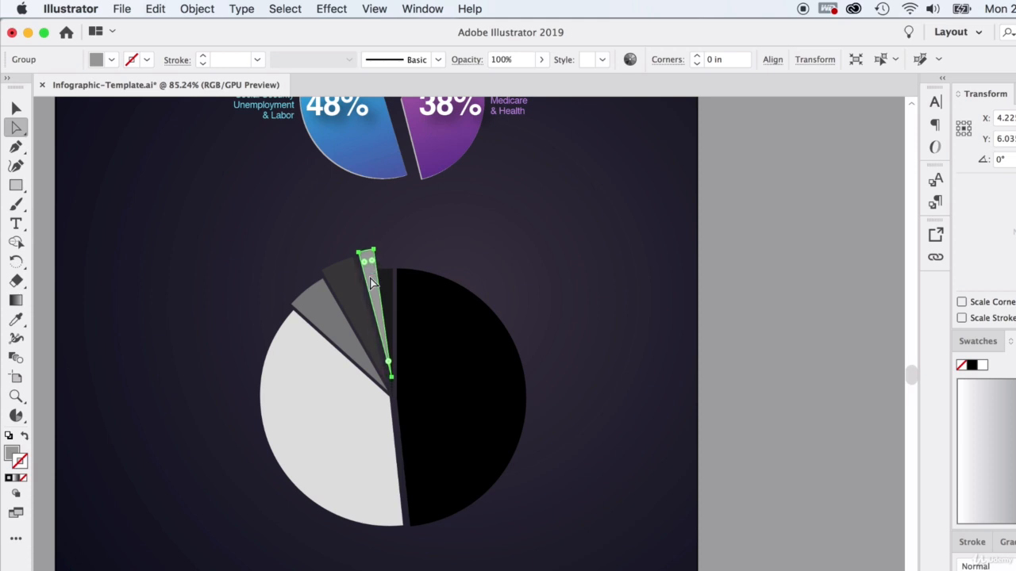
key(Left)
key(Left)
key(Left)
Raise the thin near-black slice above its neighbours and adjust it sideways to leave a gap on both sides.
click(385, 287)
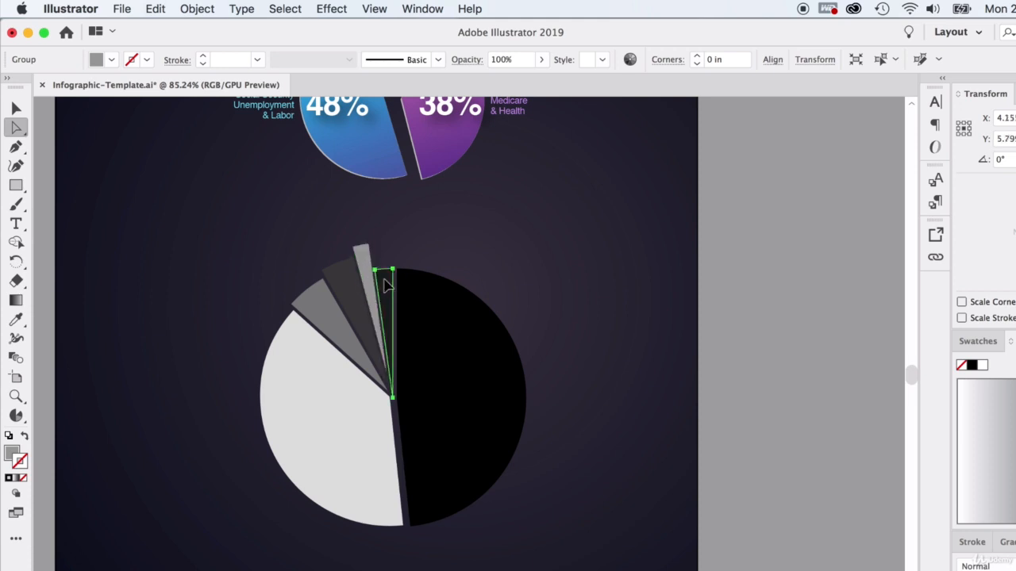
key(Up)
key(Up)
key(Up)
key(Up)
key(Up)
key(Up)
key(Up)
key(Up)
key(Up)
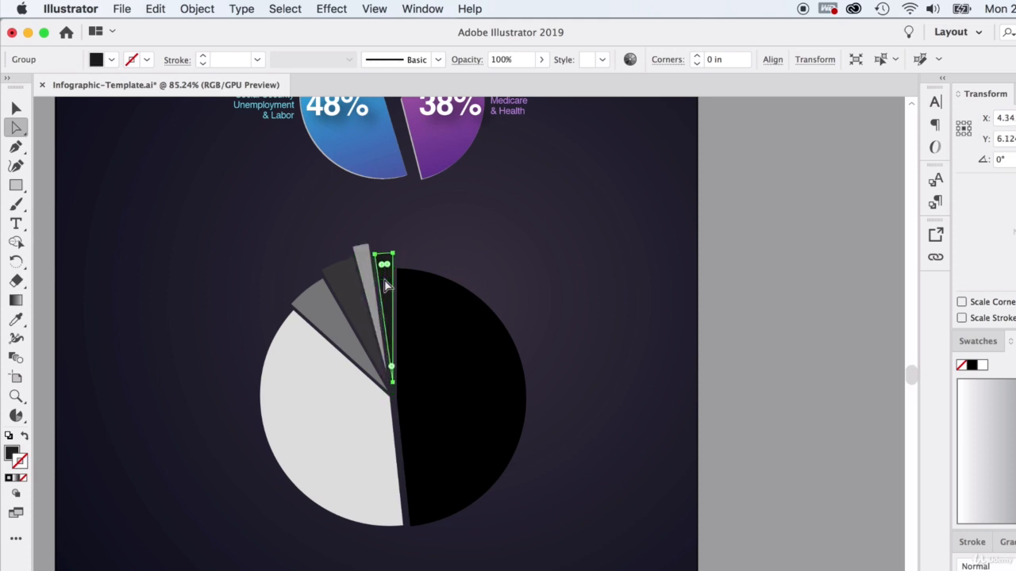
key(Up)
key(Up)
key(Up)
key(Up)
key(Up)
key(Up)
key(Up)
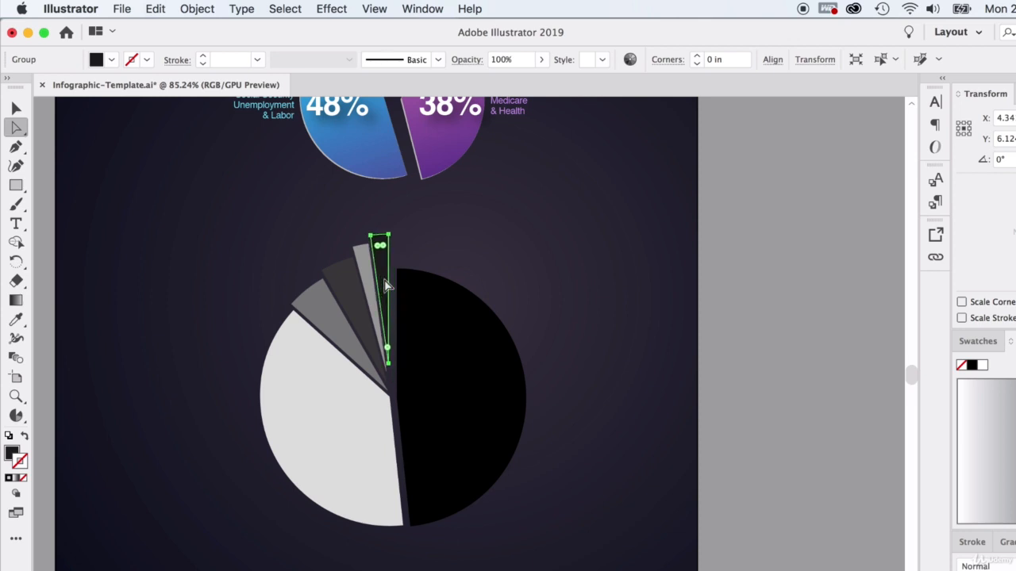
key(Left)
key(Right)
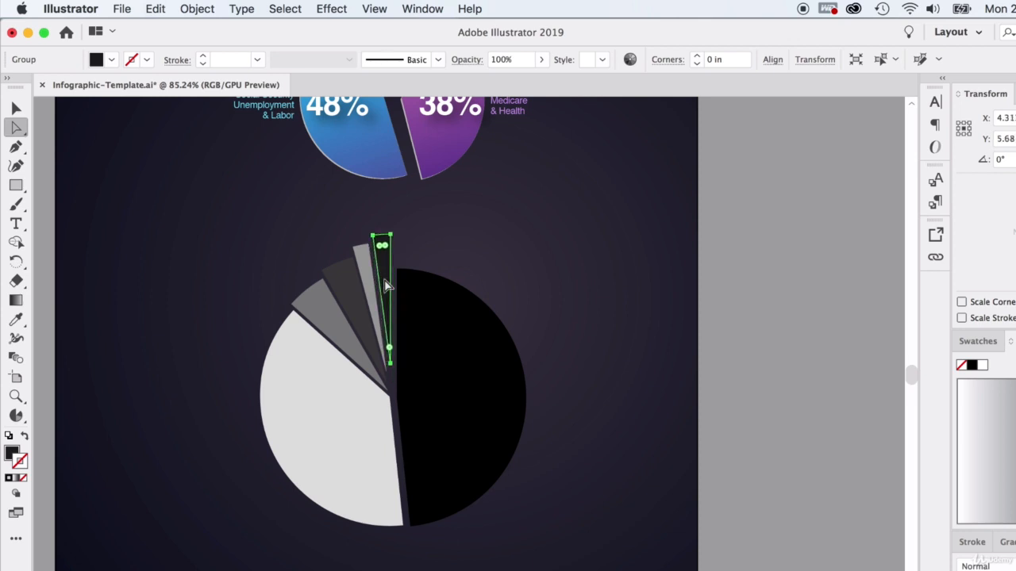
key(Right)
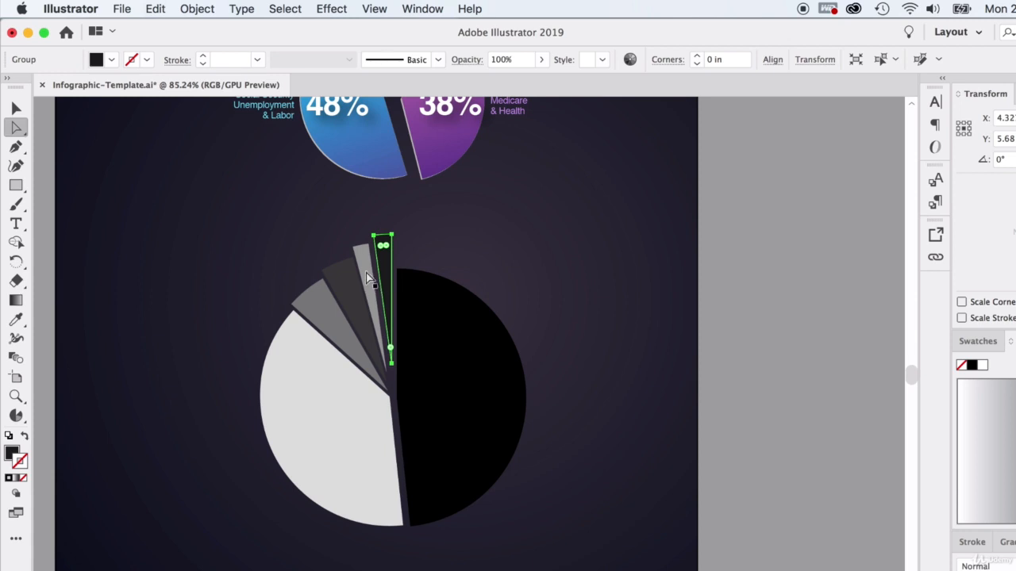
Fine-tune the gaps by nudging the thin light grey slice up and right and the dark grey slice slightly up.
click(368, 278)
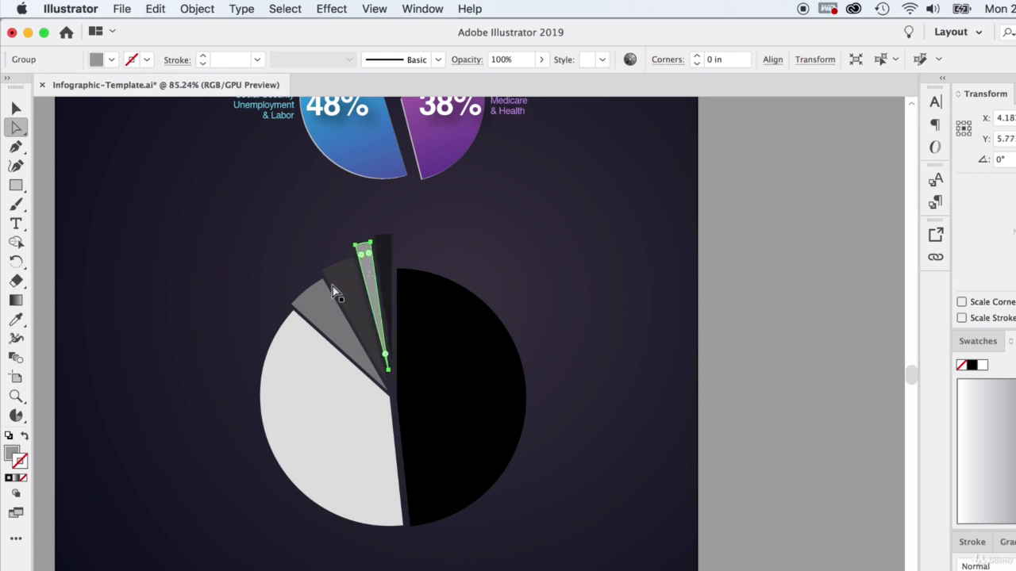
click(342, 283)
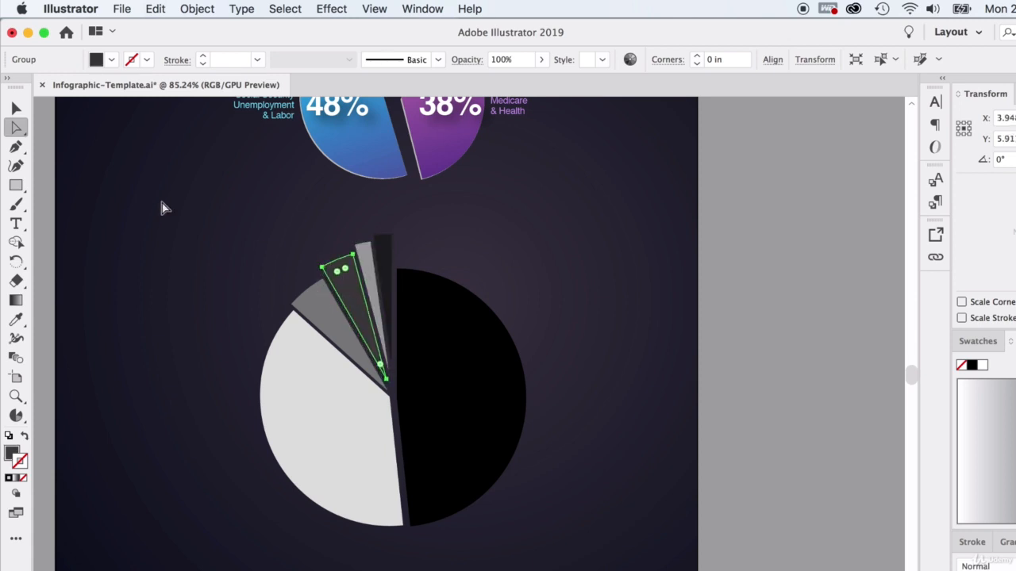
Select the whole set of pie slices with the Selection tool, ungroup it and clear the selection.
key(v)
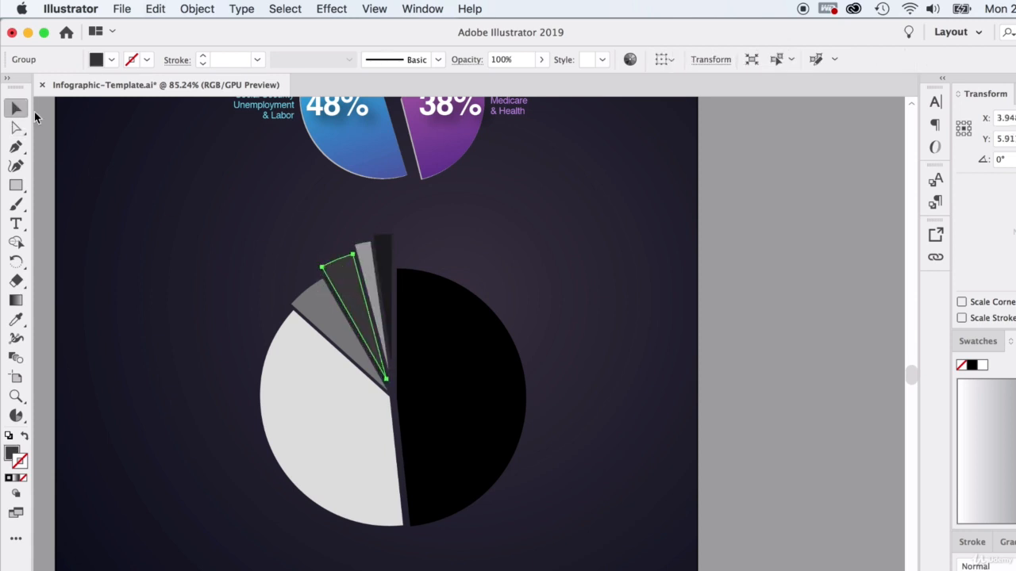
click(89, 145)
click(353, 276)
right_click(356, 274)
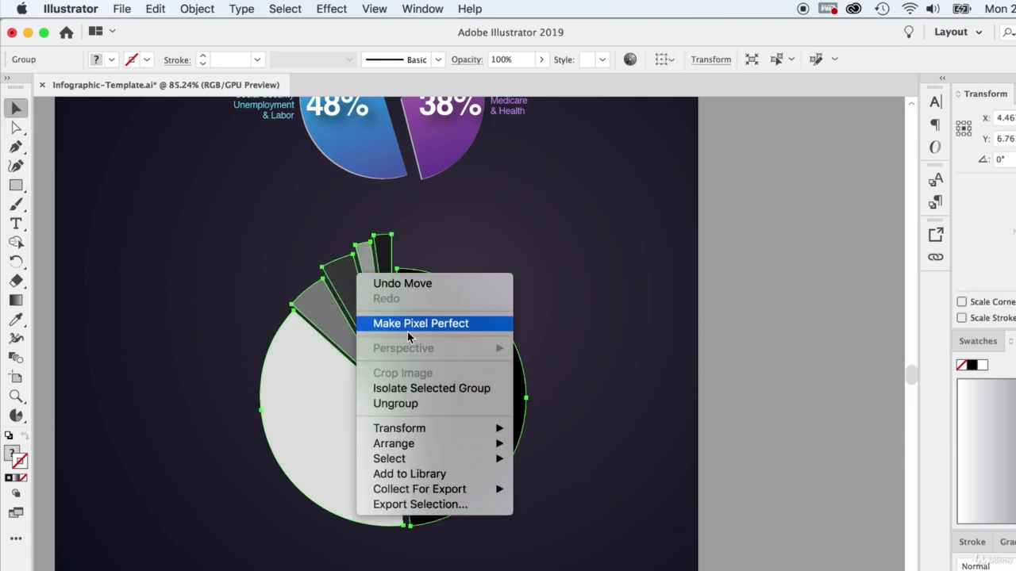
click(410, 406)
click(761, 336)
Ungroup the dark grey slice twice to release it from its nested groups, and deselect it.
click(341, 278)
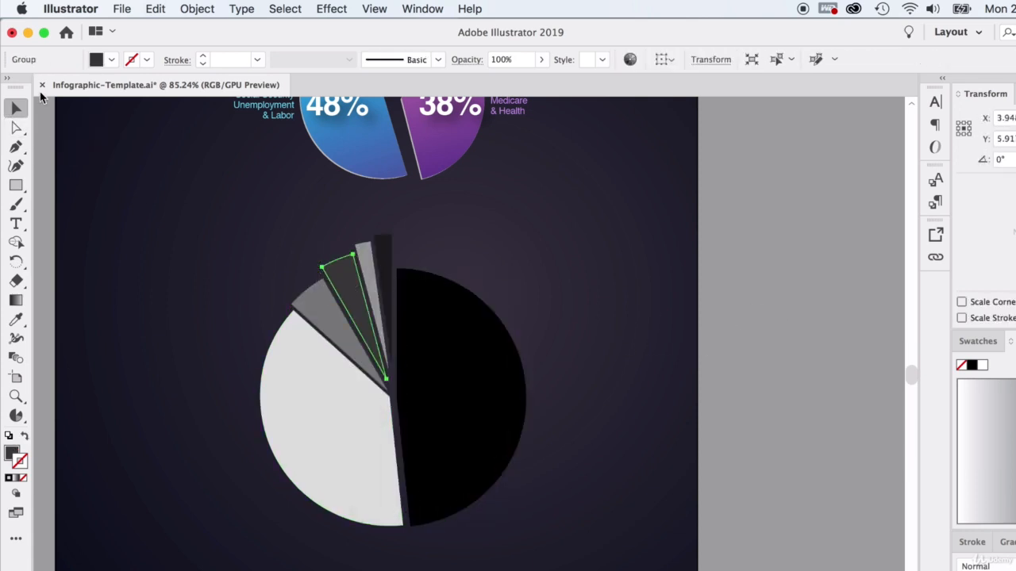
right_click(337, 276)
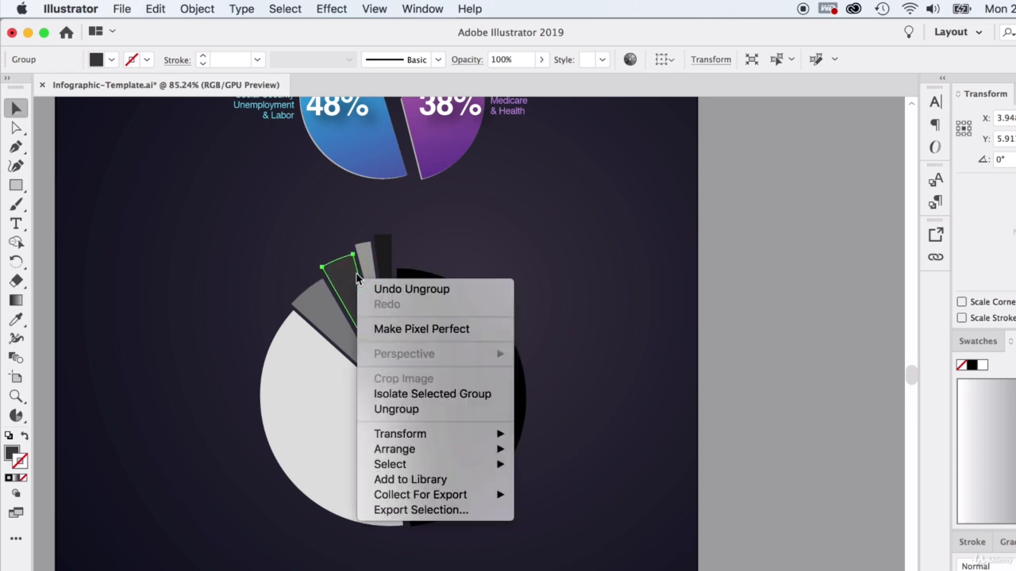
click(399, 408)
click(773, 335)
click(345, 277)
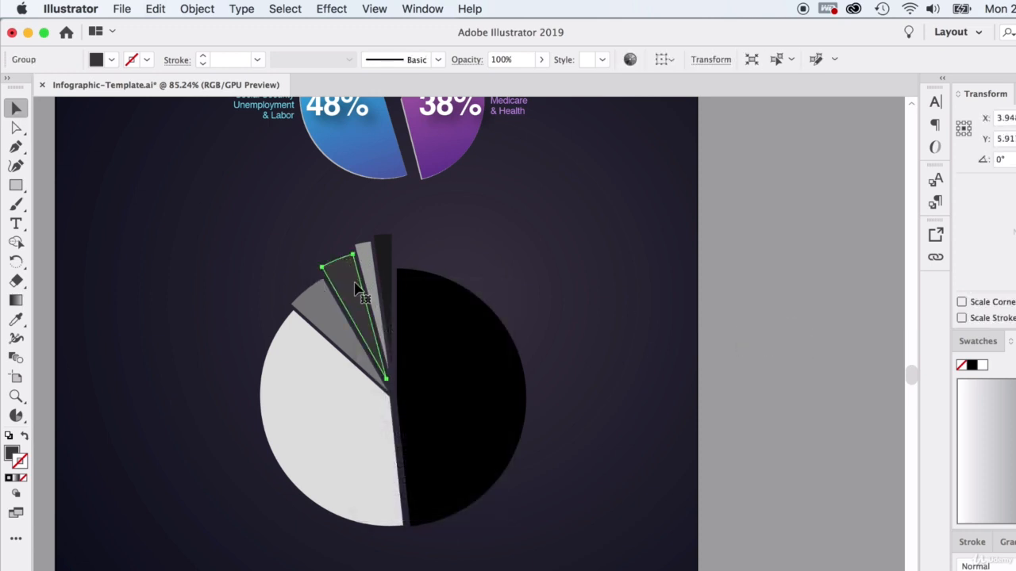
right_click(340, 282)
click(428, 411)
click(720, 331)
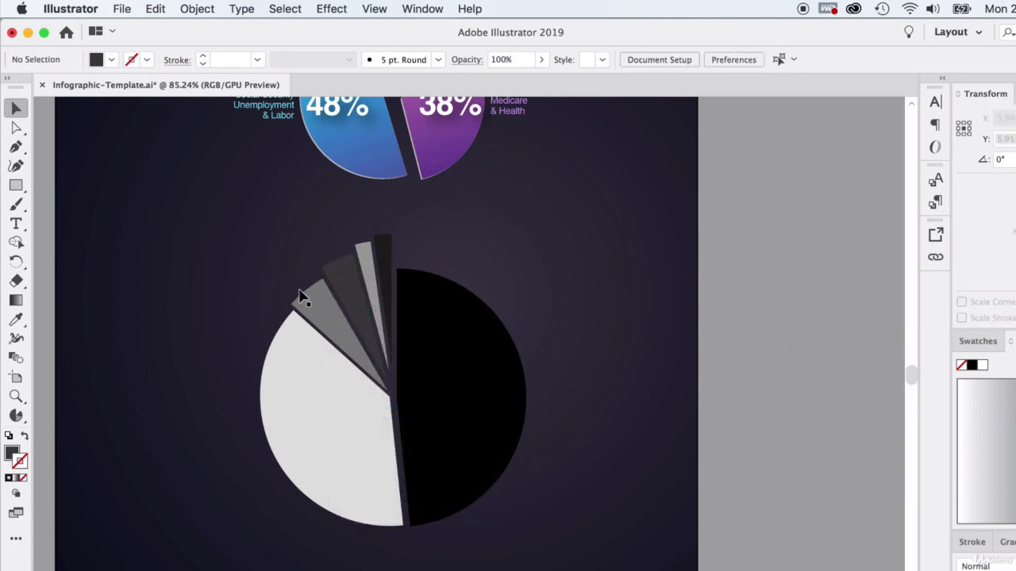
Select the dark grey slice to check that it is now a separate path, test the selection and deselect everything.
click(343, 277)
right_click(365, 290)
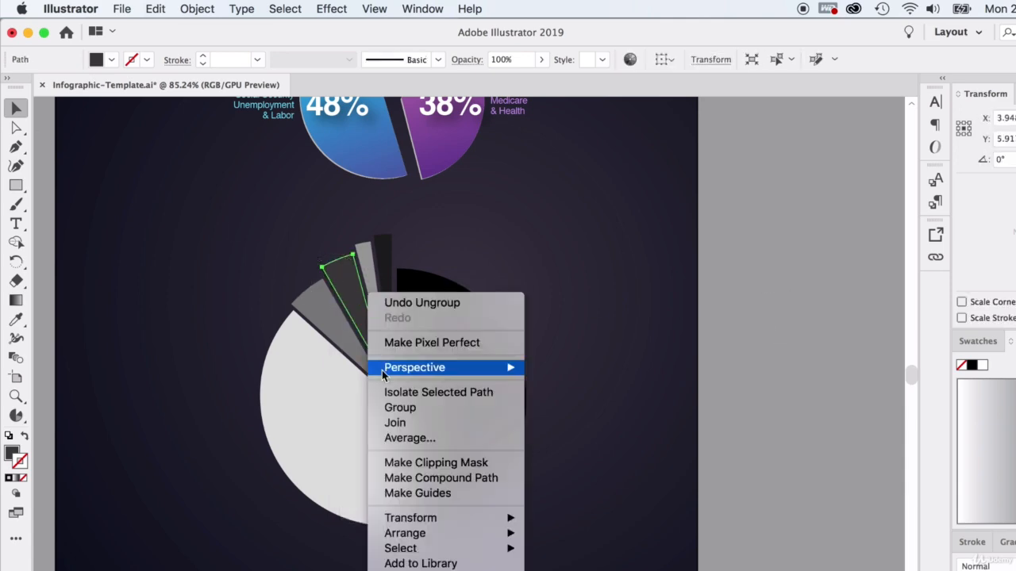
click(483, 401)
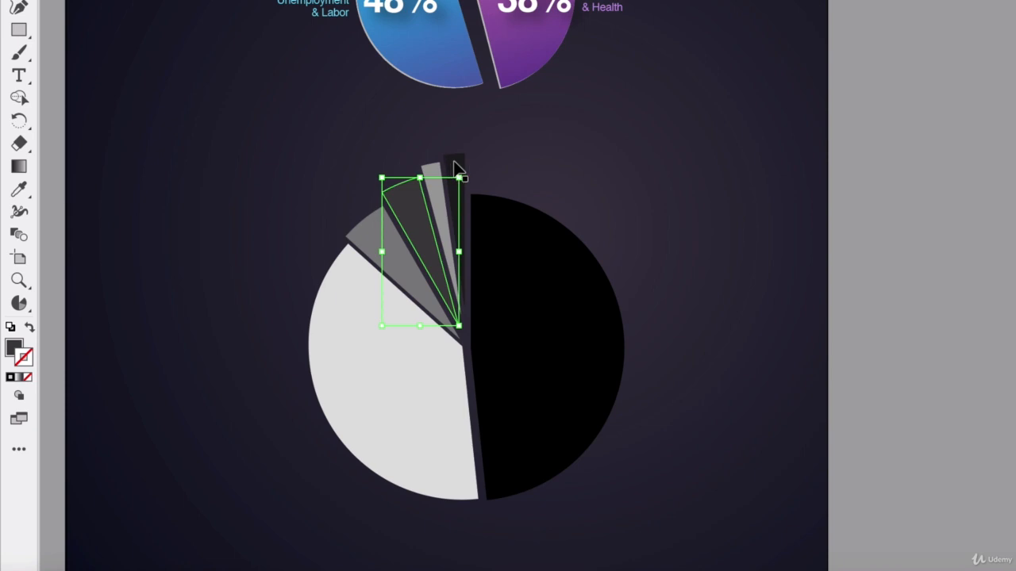
shift+click(459, 167)
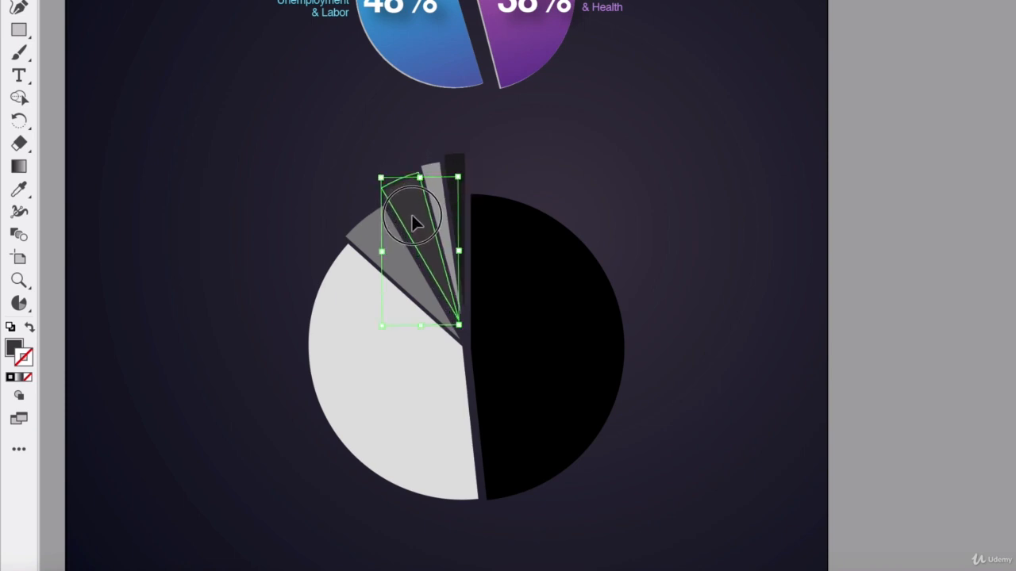
shift+click(410, 224)
click(470, 149)
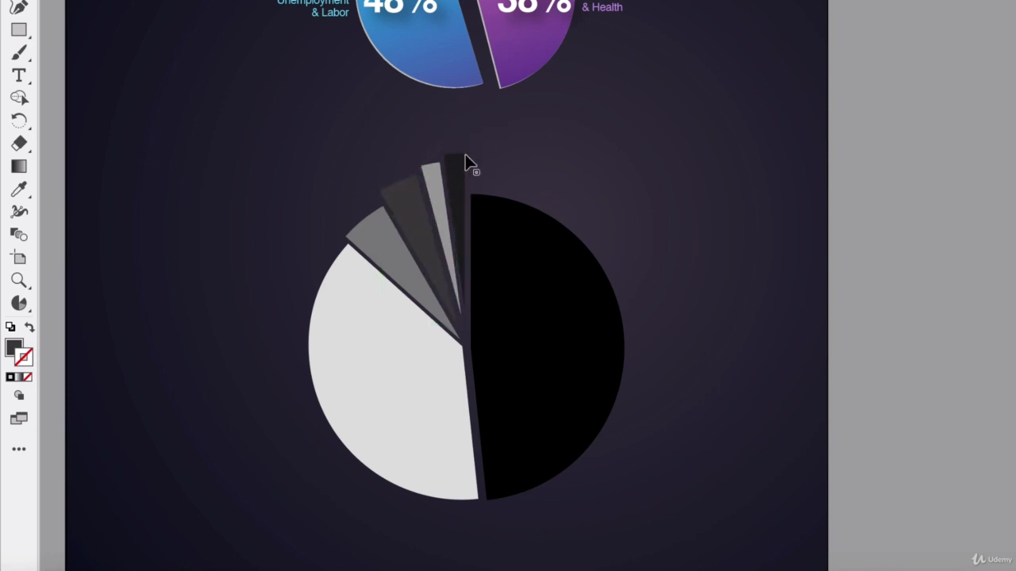
Widen the gaps by nudging the four narrow slices slightly outward and the large light grey slice slightly down and left, then deselect.
click(460, 159)
click(430, 164)
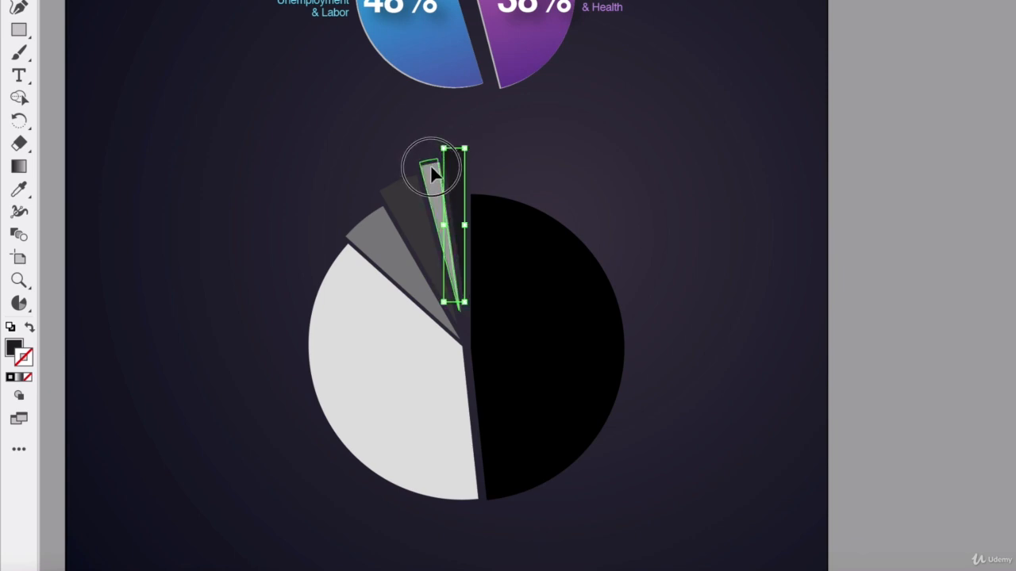
click(379, 230)
drag(381, 226, 377, 221)
click(921, 279)
click(397, 345)
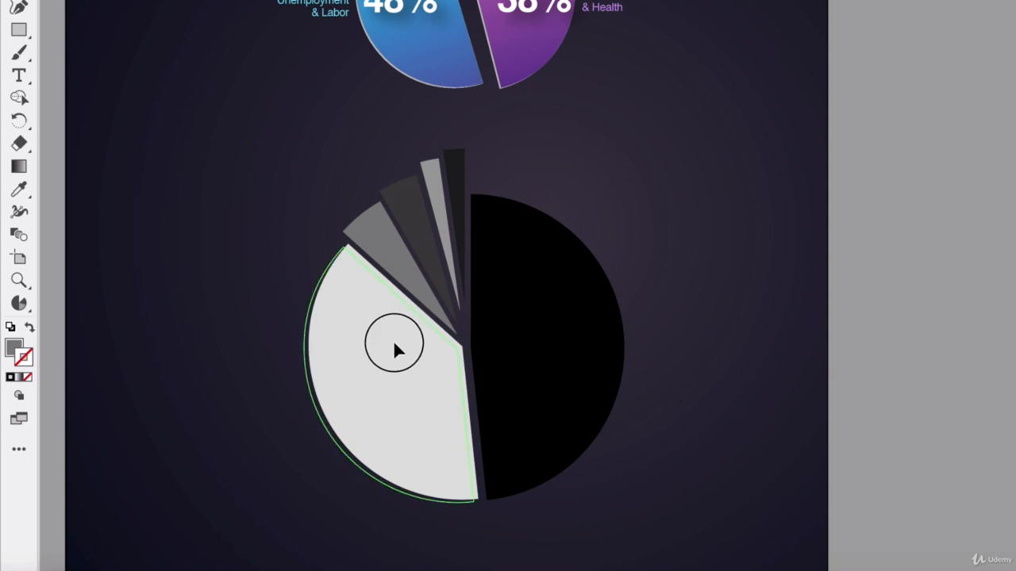
click(540, 330)
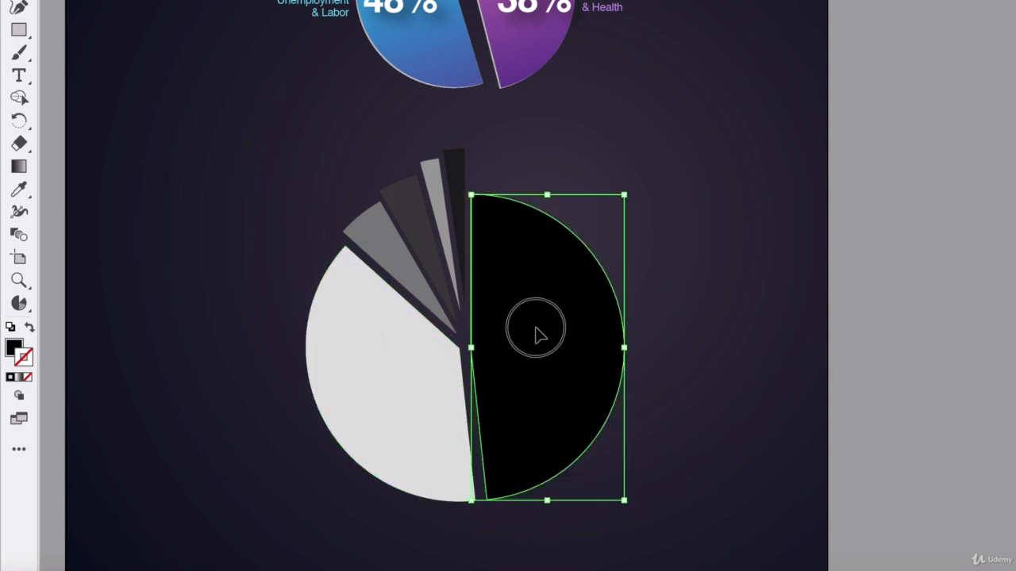
click(843, 258)
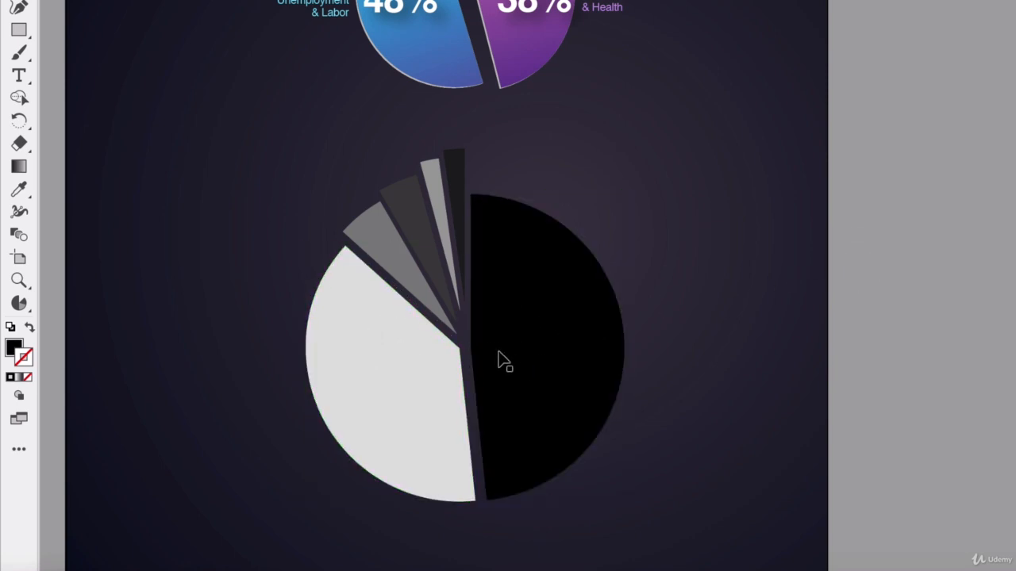
Fill the large light grey slice with the blue gradient sampled from the 48% slice of the finished reference pie using the Eyedropper.
scroll(497, 342, down, 2)
scroll(498, 334, up, 8)
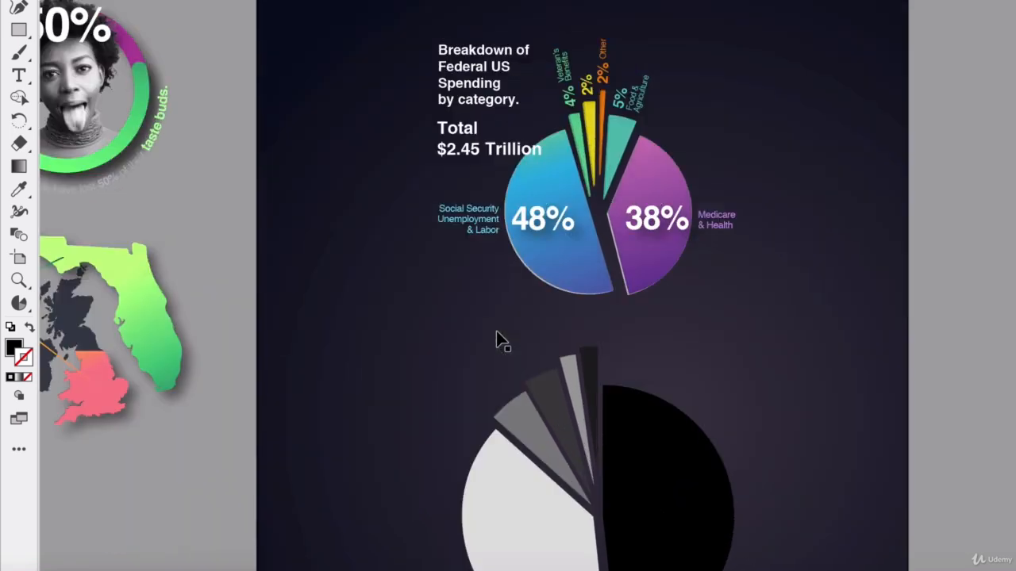
scroll(254, 27, up, 1)
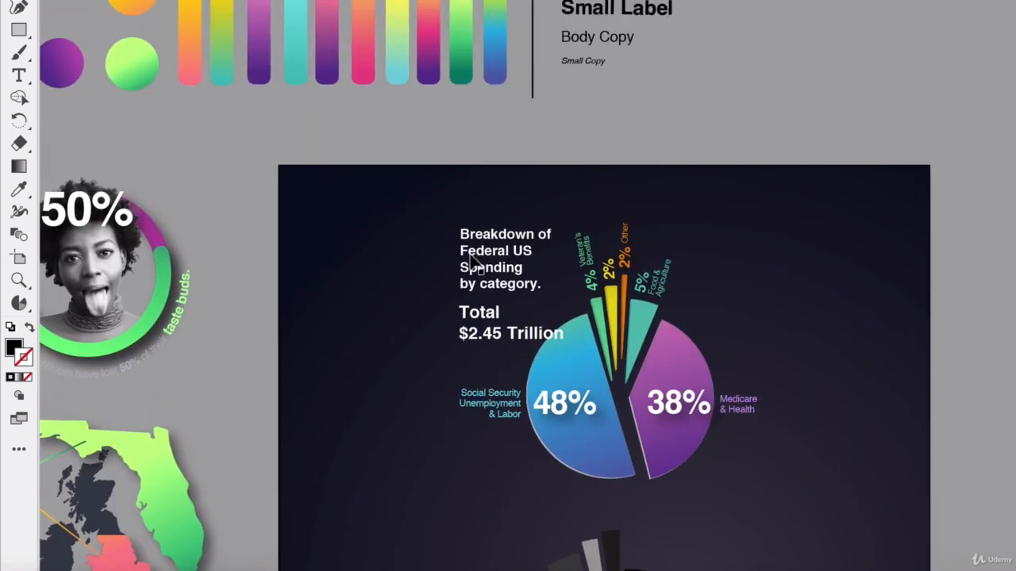
scroll(474, 268, down, 5)
scroll(468, 301, down, 6)
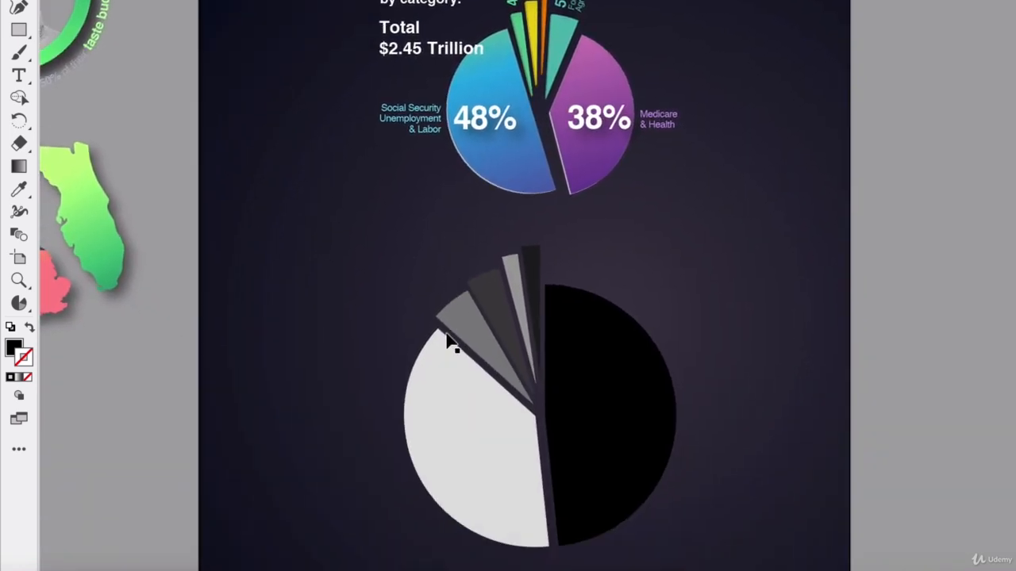
click(444, 356)
scroll(476, 349, up, 3)
click(19, 189)
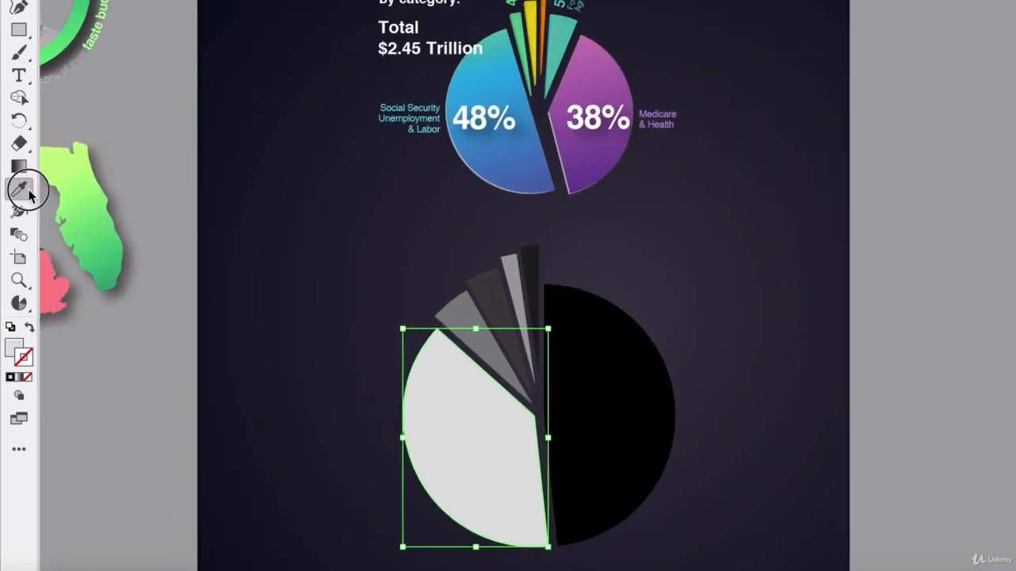
click(511, 59)
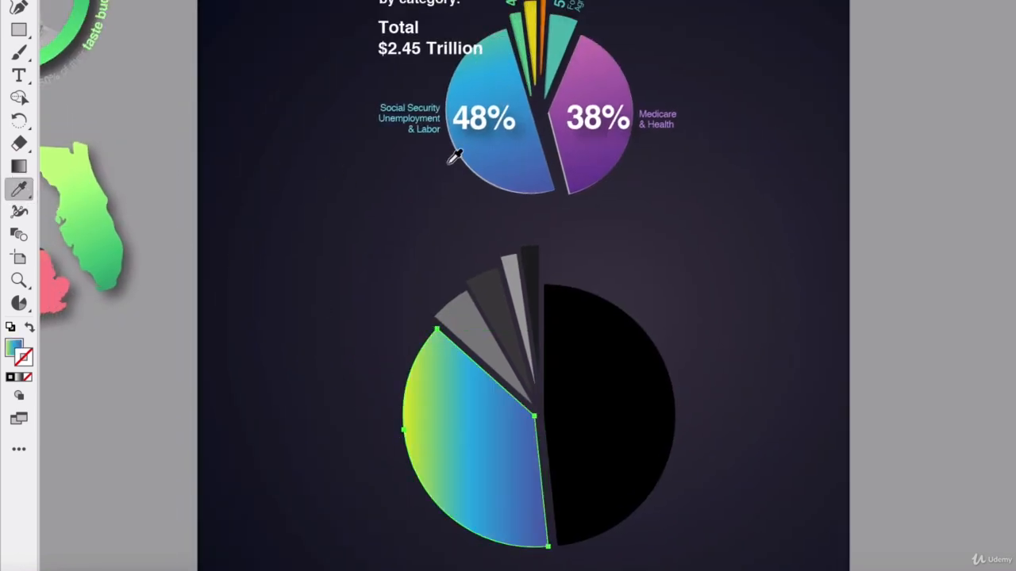
Redirect the blue slice's gradient diagonally so it runs from light blue at its upper left to violet-blue at its lower right.
scroll(453, 164, down, 2)
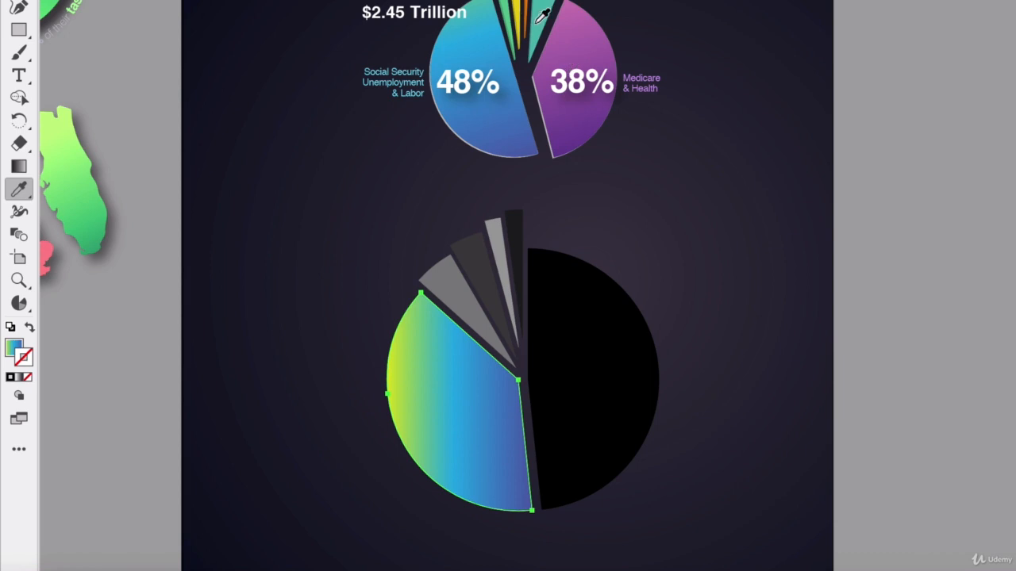
click(19, 166)
drag(396, 359, 480, 472)
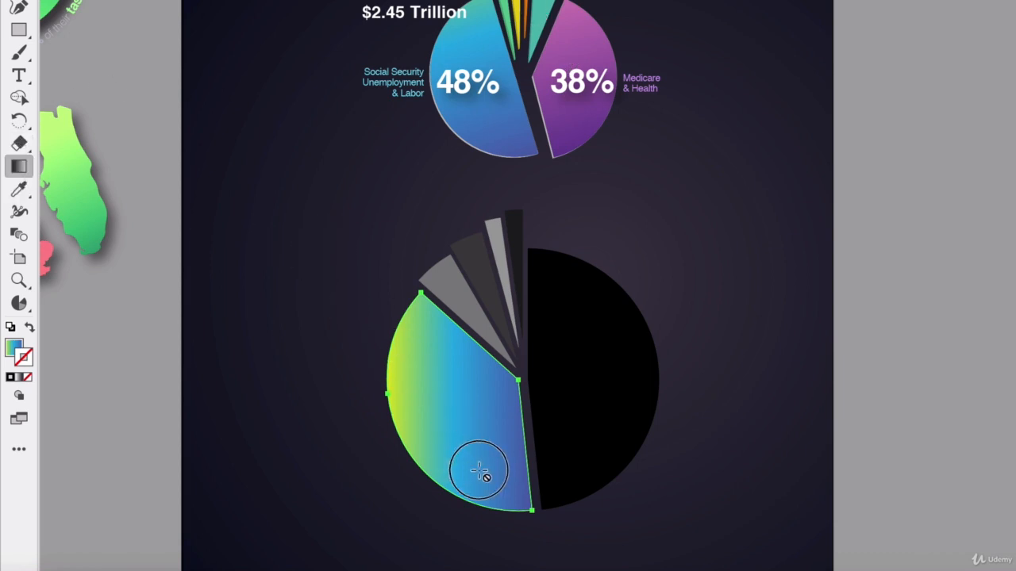
scroll(453, 384, down, 3)
scroll(453, 383, right, 2)
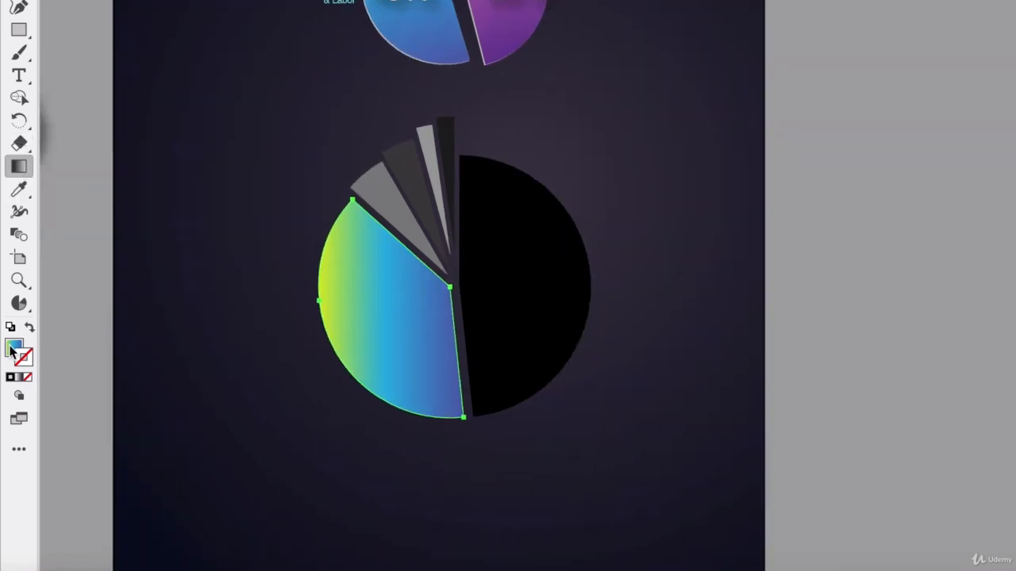
drag(331, 185, 523, 498)
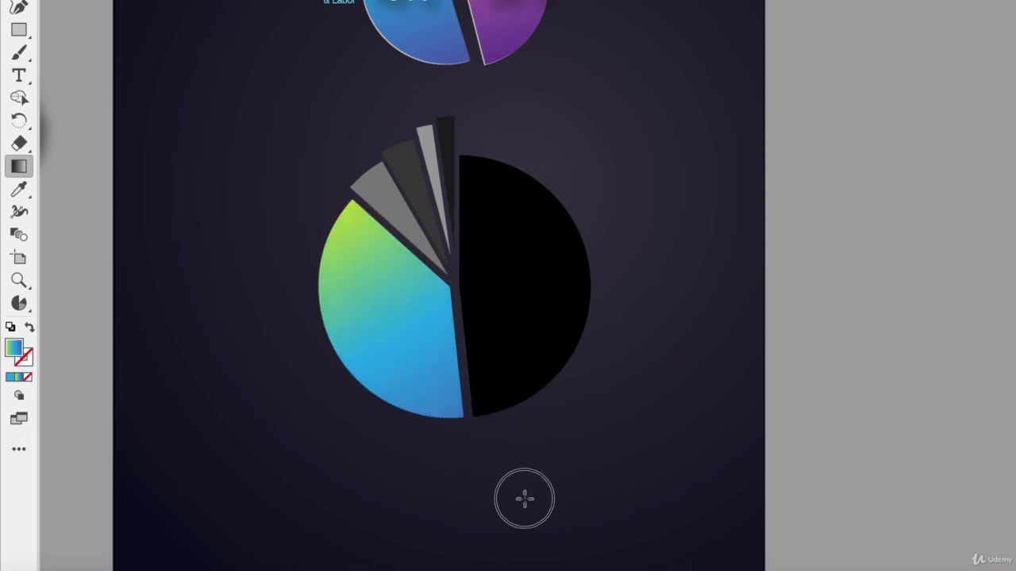
drag(445, 373, 281, 127)
drag(426, 396, 347, 214)
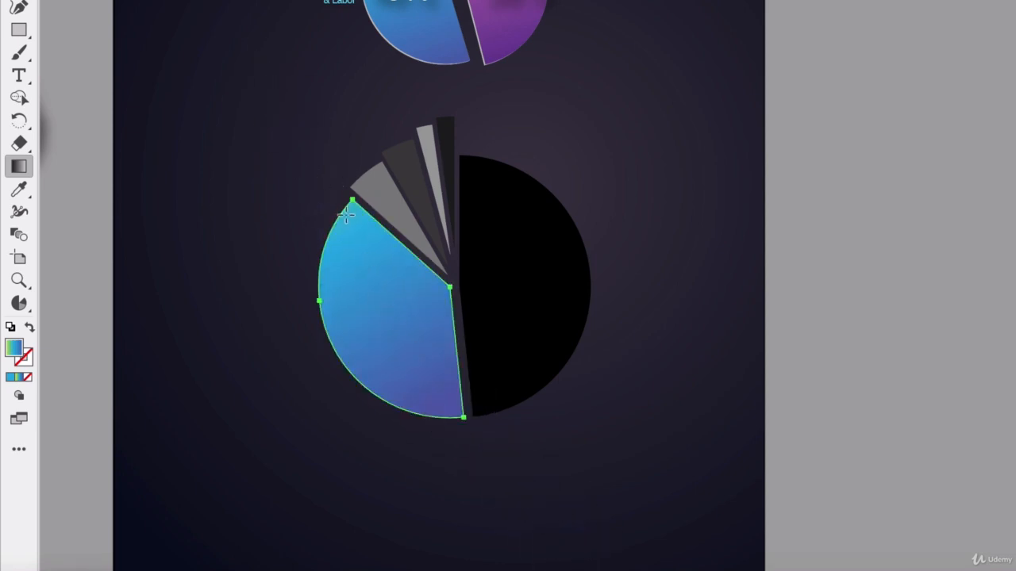
Fill the black slice with the purple gradient sampled from the 38% reference slice and angle it diagonally from pink down to purple.
key(v)
click(528, 299)
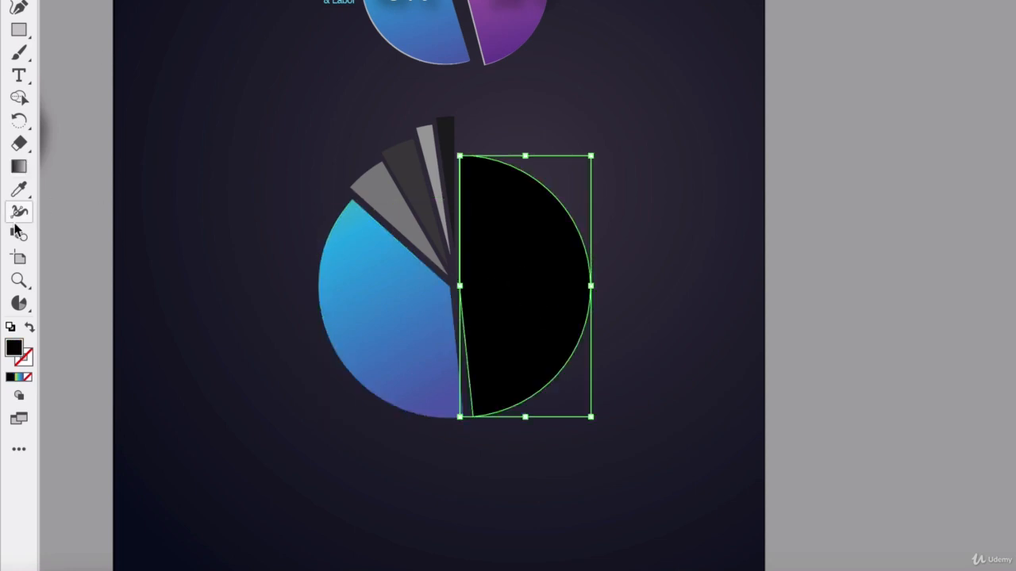
click(19, 189)
click(508, 32)
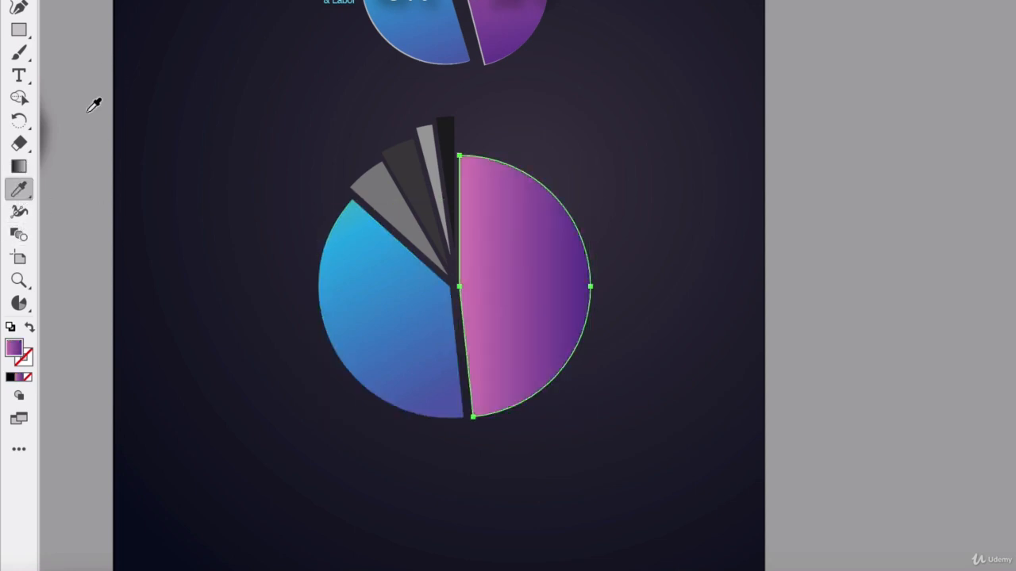
click(19, 166)
drag(471, 170, 632, 482)
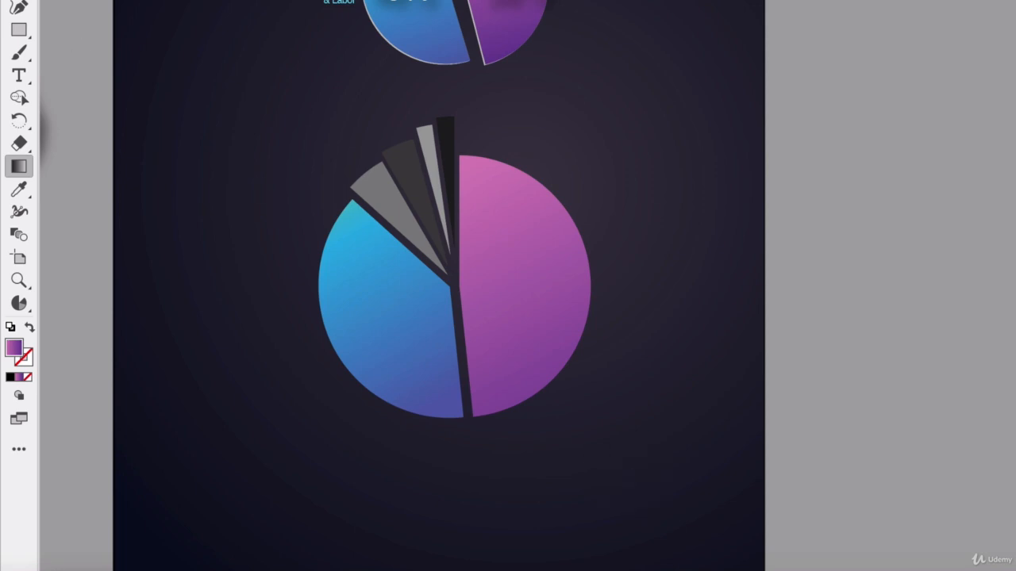
Fill the medium grey slice beside the blue one with green sampled from the green map shape, and activate the Gradient tool.
key(v)
click(382, 197)
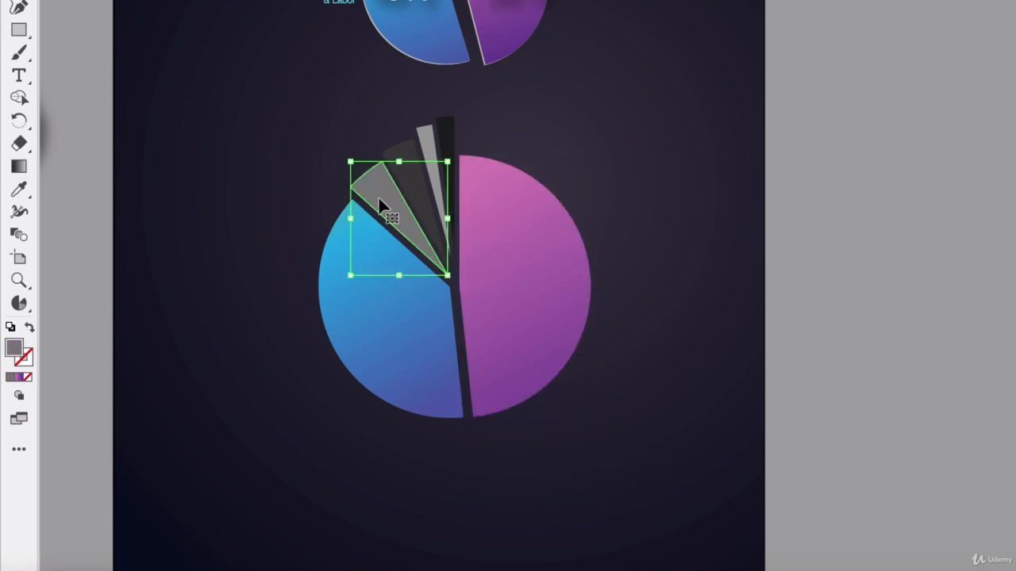
scroll(377, 197, up, 3)
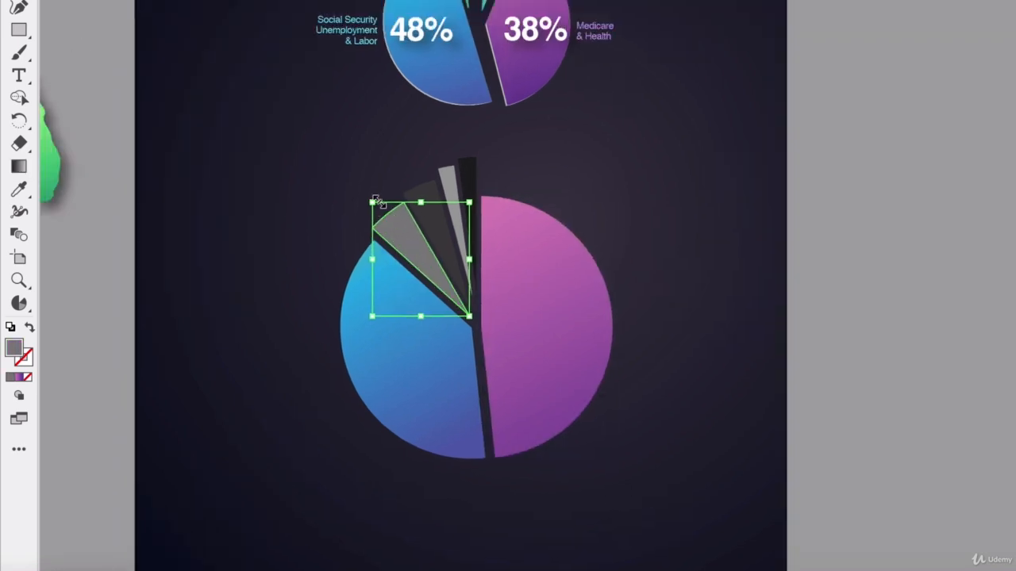
click(19, 189)
click(49, 159)
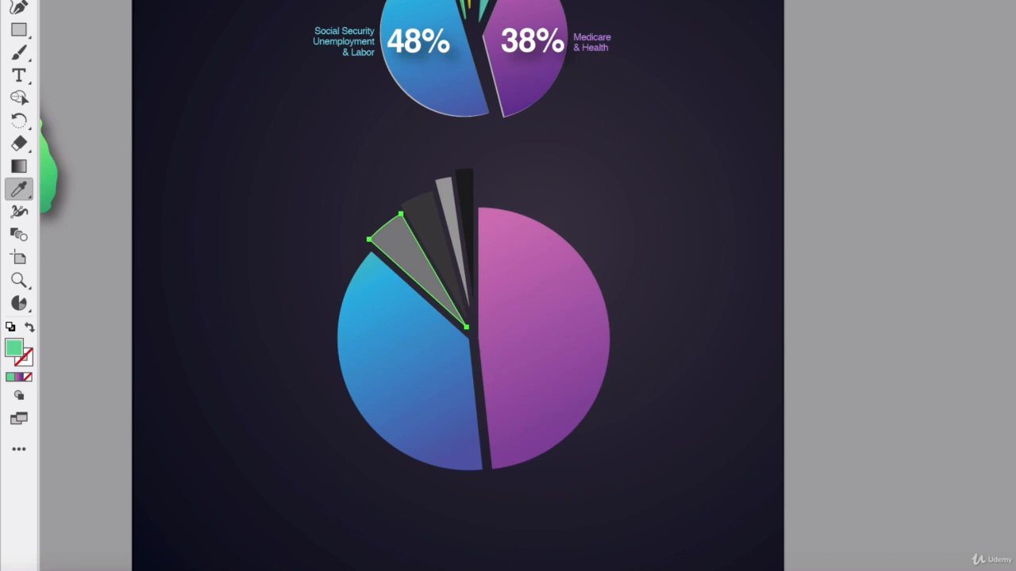
click(19, 166)
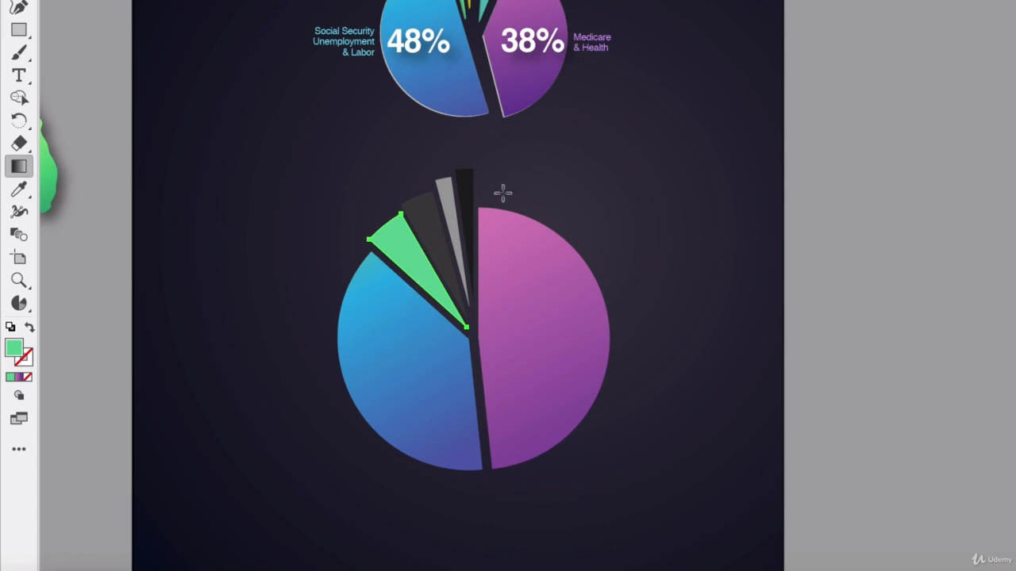
scroll(500, 122, up, 3)
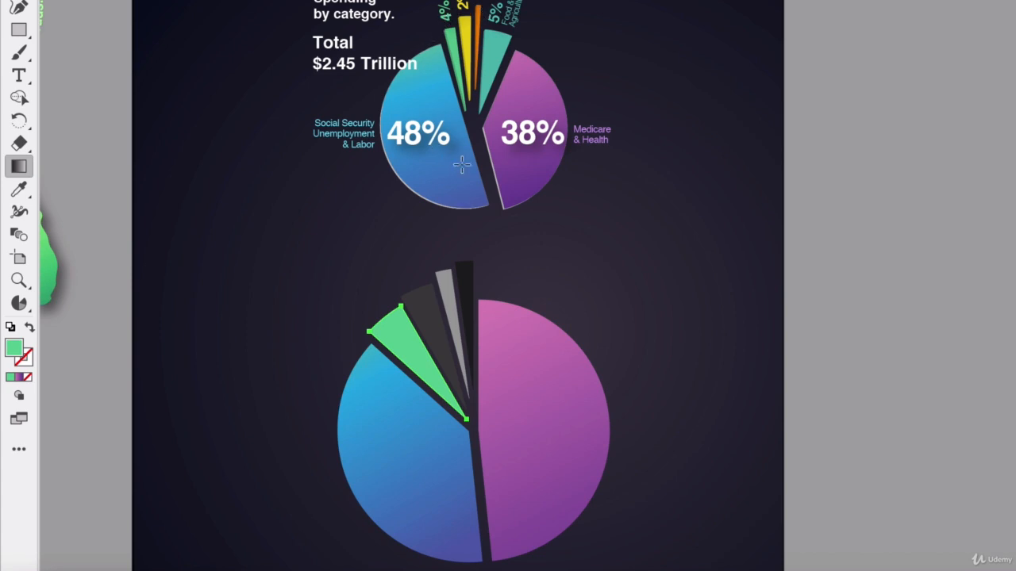
scroll(476, 297, down, 2)
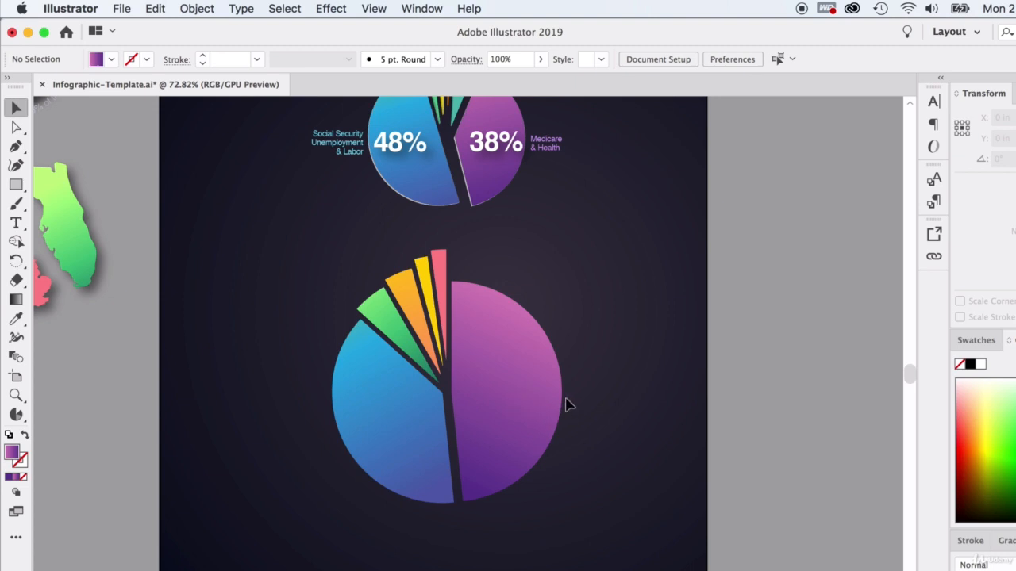
Select all the coloured pie slices, group them and clear the selection.
drag(680, 476, 274, 285)
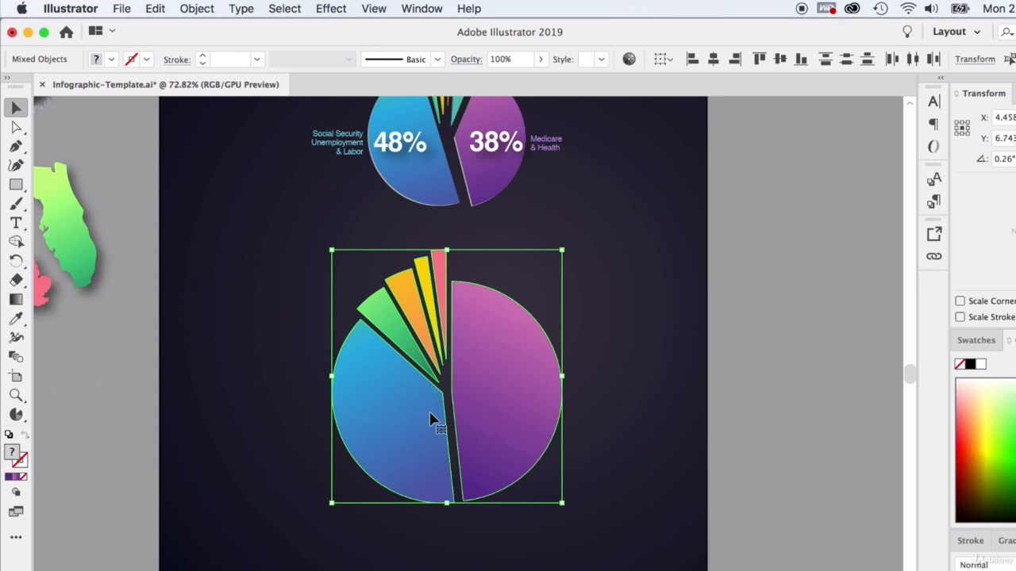
right_click(364, 365)
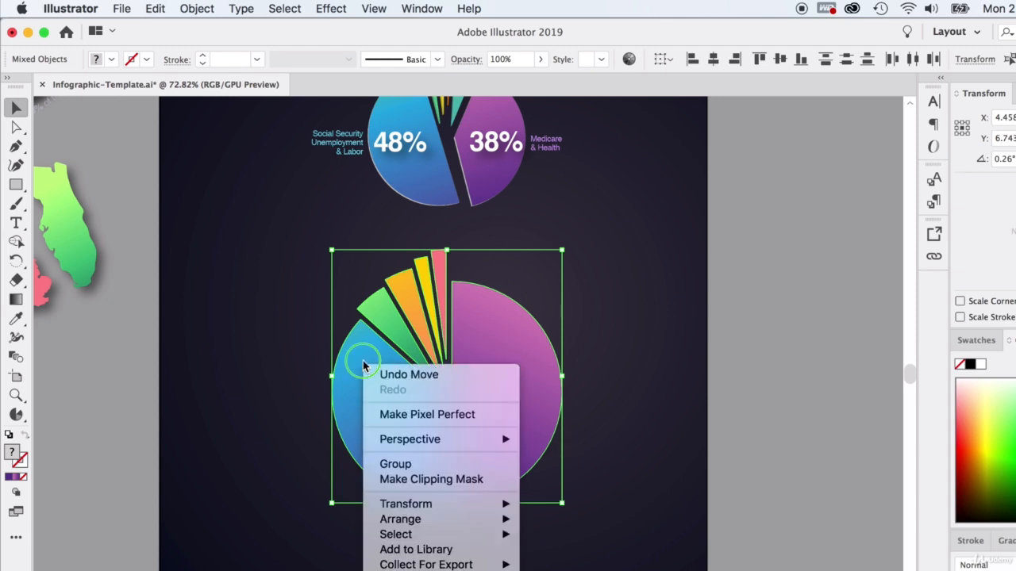
click(395, 463)
click(729, 347)
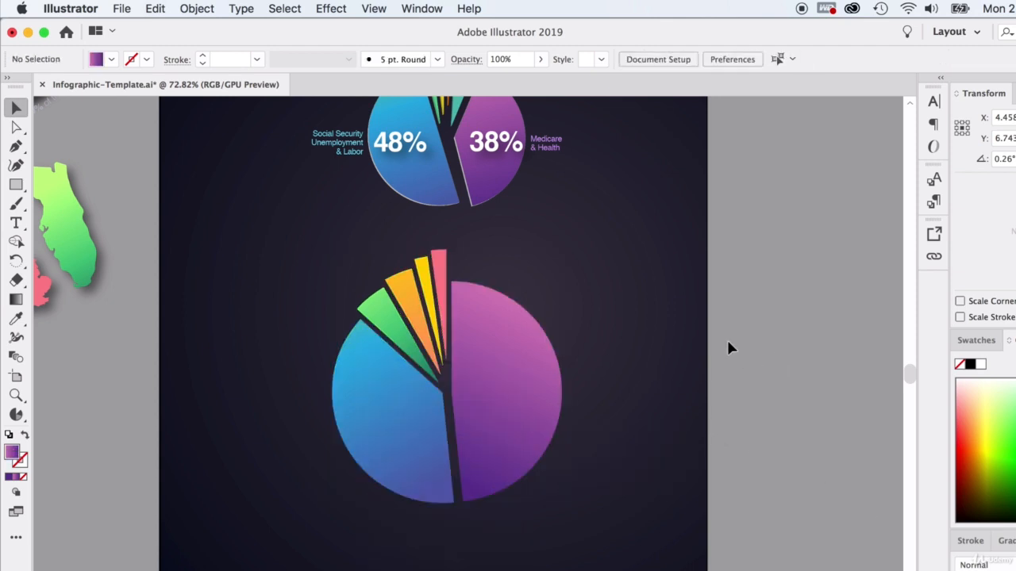
Select the pie group, start the 3D Extrude & Bevel effect on it and turn on its preview beside the artwork.
click(535, 373)
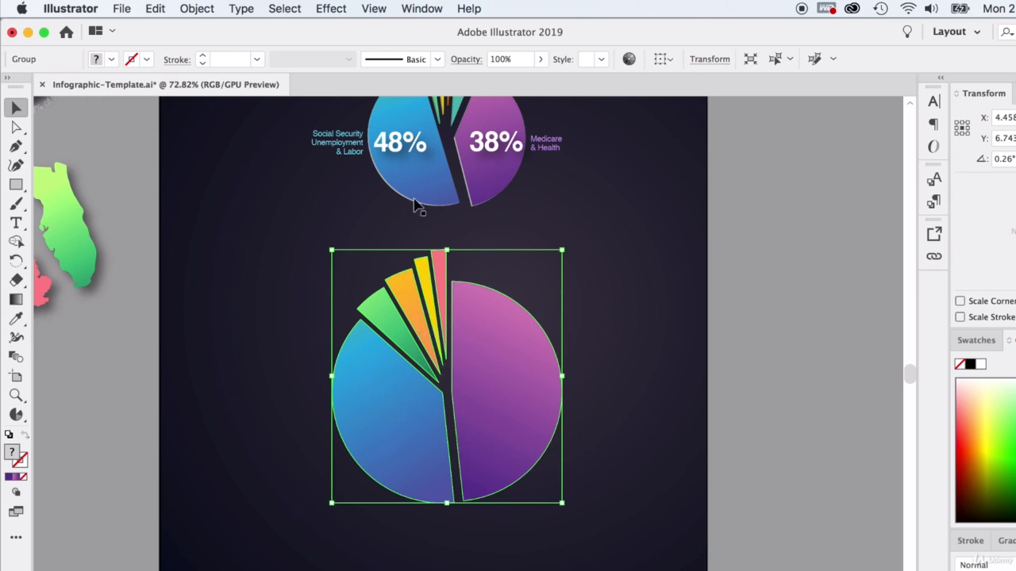
click(334, 7)
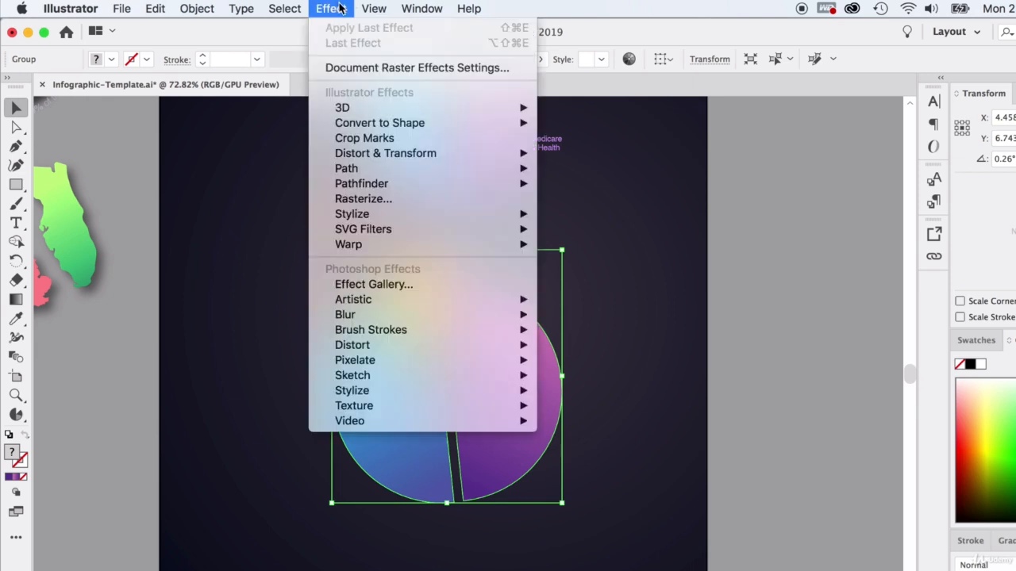
mouse_move(368, 105)
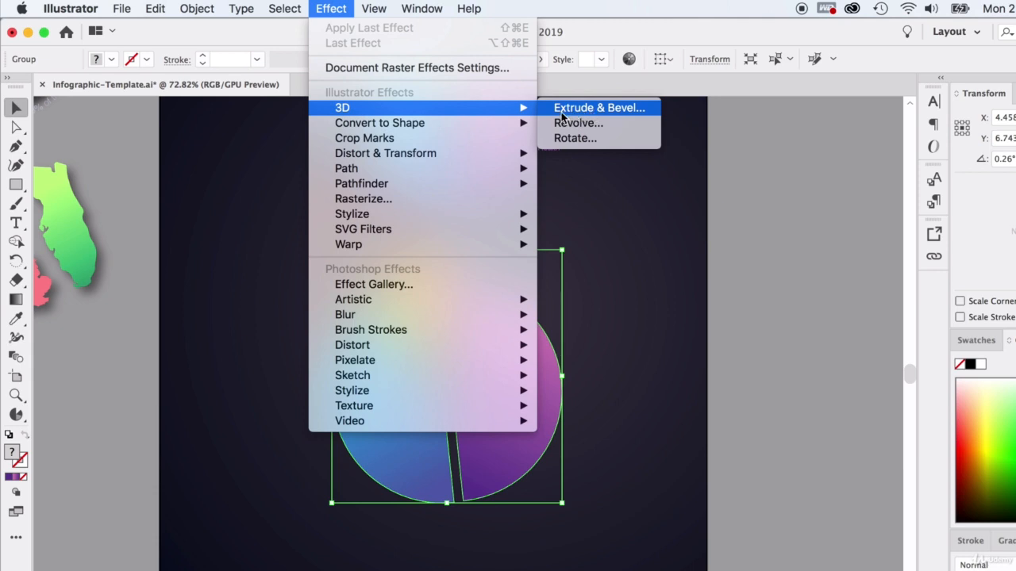
click(619, 109)
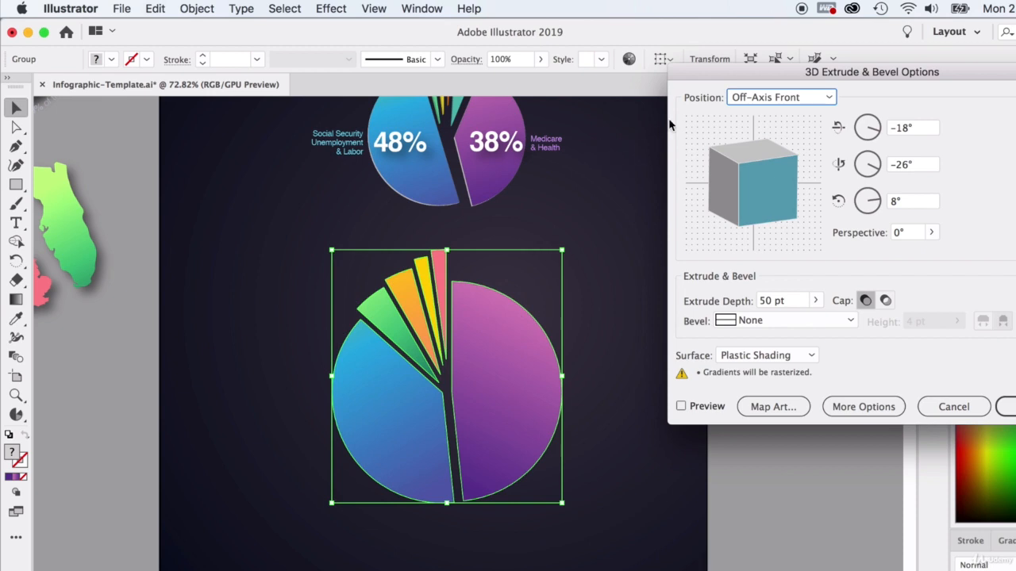
drag(729, 79, 659, 102)
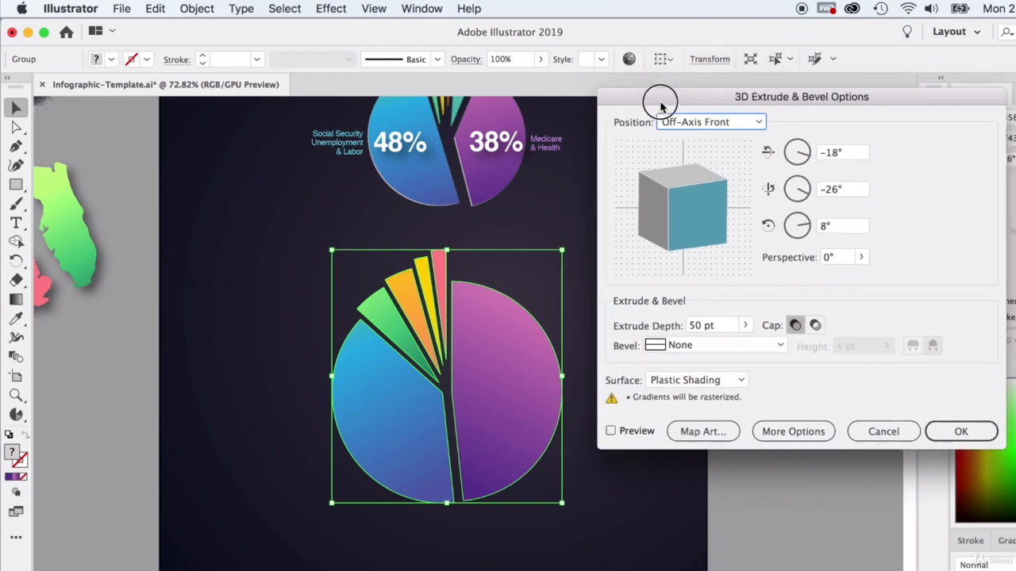
click(611, 431)
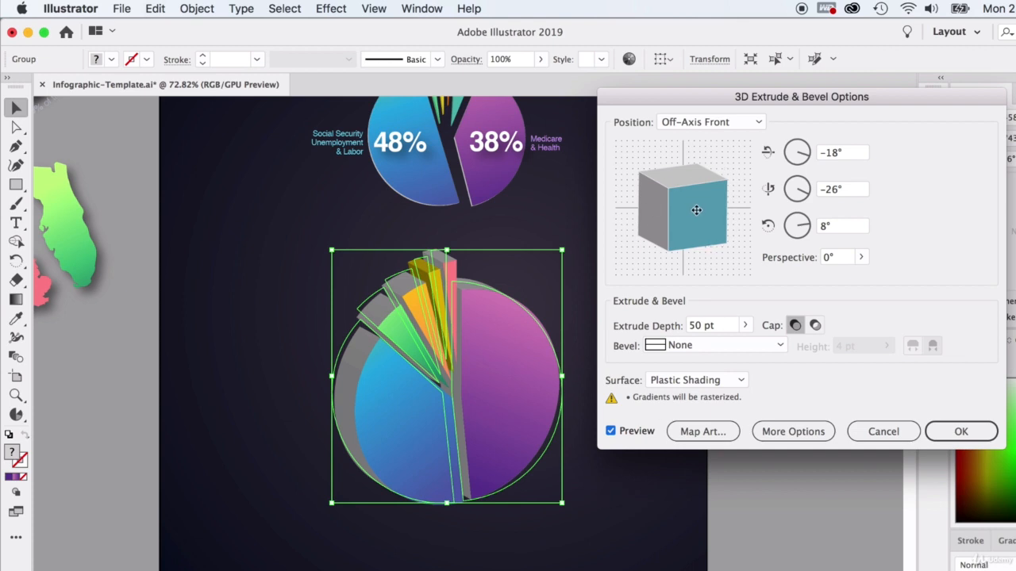
Rotate the extruded pie freehand to a slight tilt of about 11°, -3° and -6° around the three axes.
mouse_move(696, 210)
mouse_down()
mouse_move(671, 204)
mouse_move(682, 215)
mouse_move(714, 169)
mouse_move(669, 193)
mouse_move(679, 188)
mouse_move(693, 216)
mouse_up()
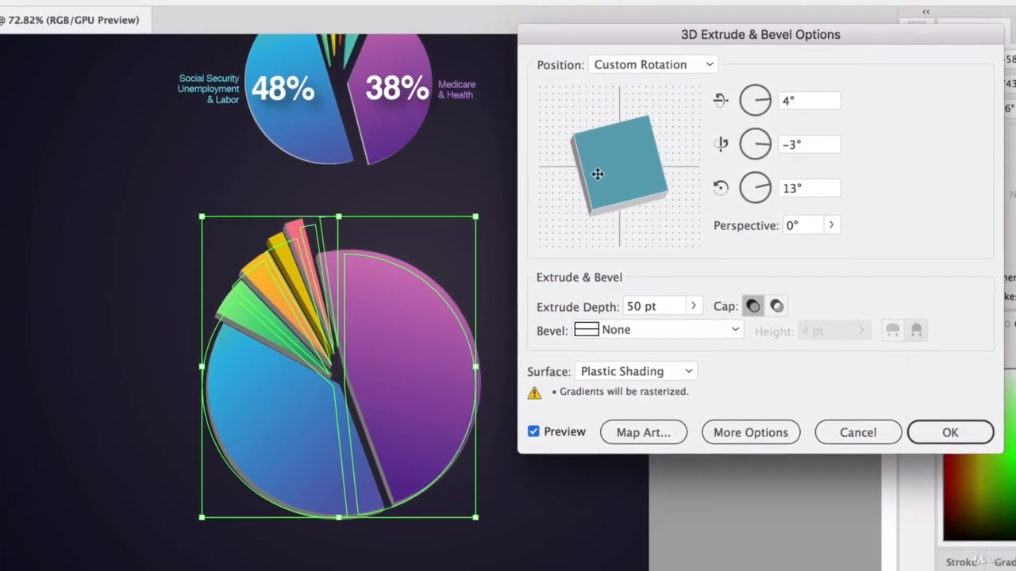
drag(675, 215, 697, 195)
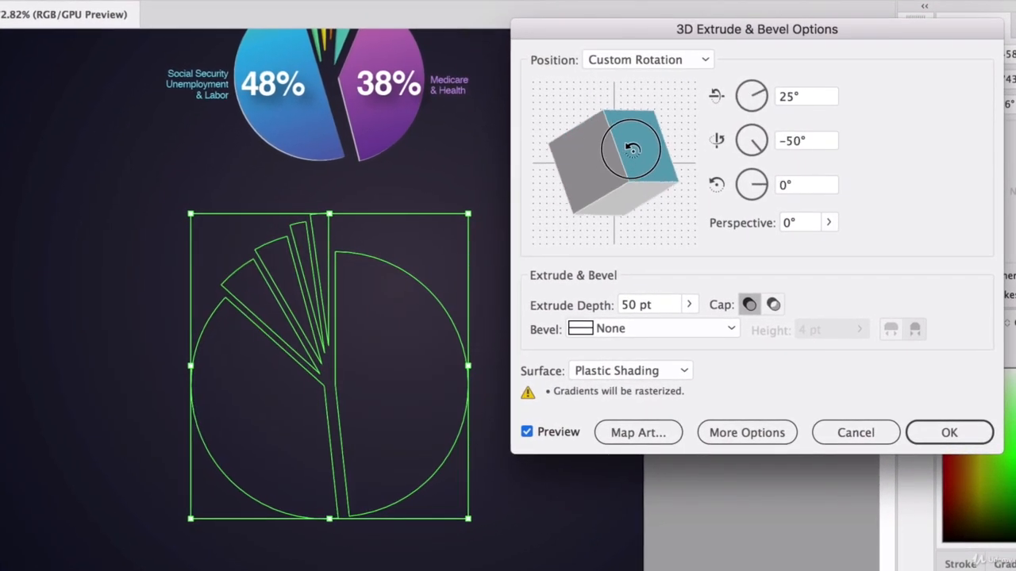
mouse_move(632, 150)
mouse_down()
mouse_move(646, 170)
mouse_move(606, 187)
mouse_up()
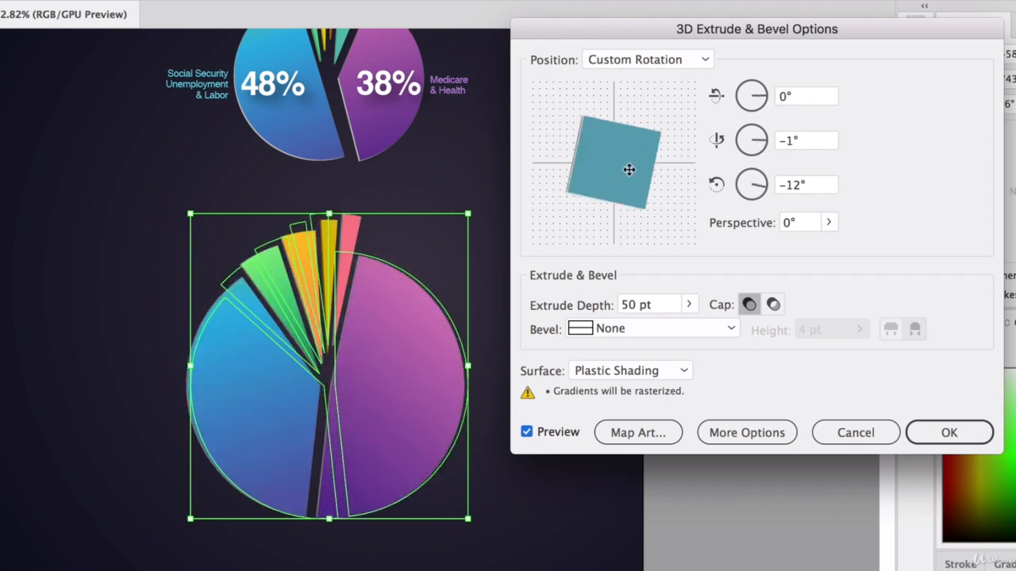
drag(655, 138, 652, 135)
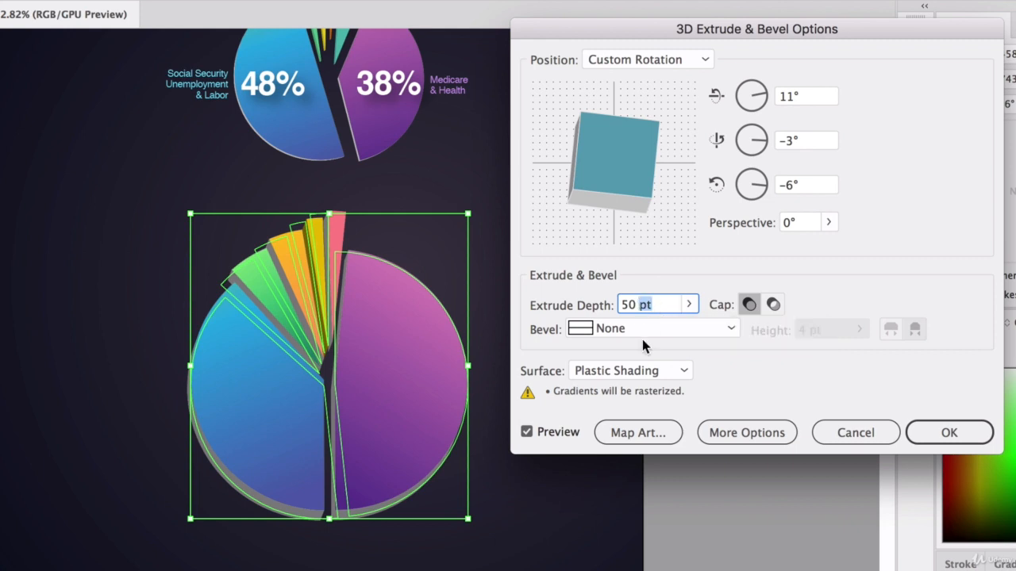
Set the pie's extrude depth to 222 pt, apply the 3D effect and clear the selection.
triple_click(649, 304)
text(222)
key(Tab)
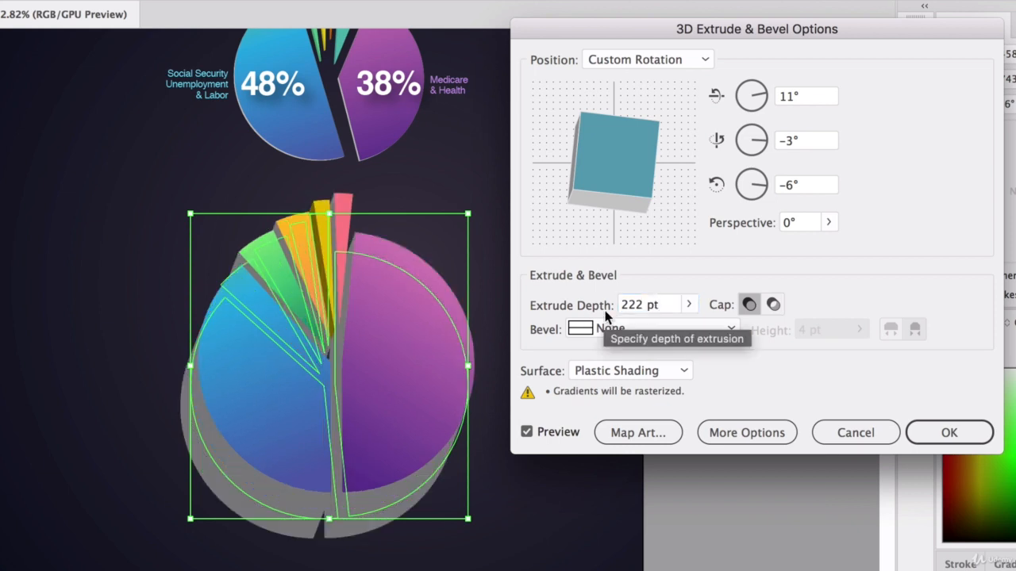
key(Return)
click(700, 406)
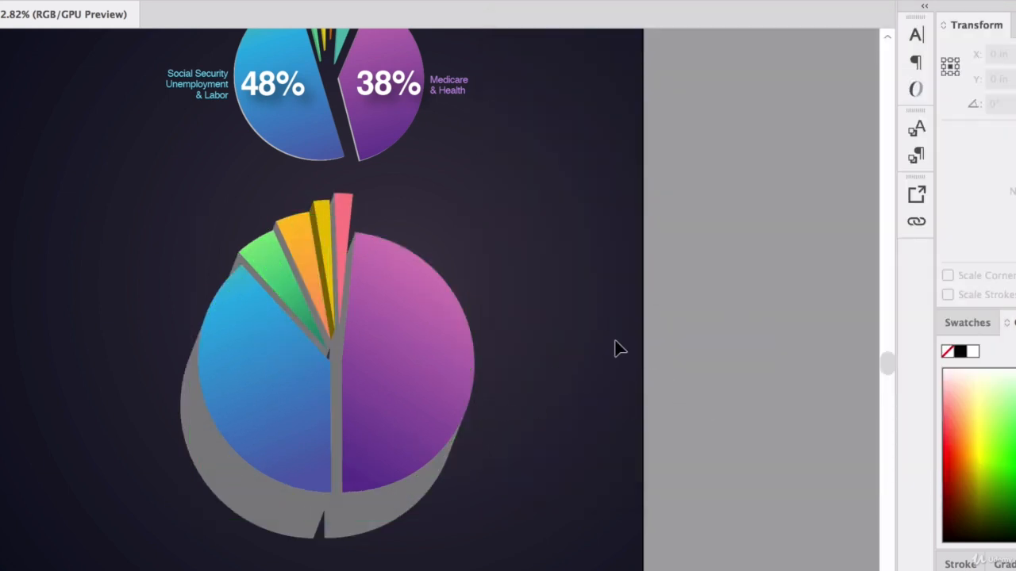
Reopen the pie group's applied 3D Extrude & Bevel effect with preview on and set its extrude depth to 10 pt.
click(412, 337)
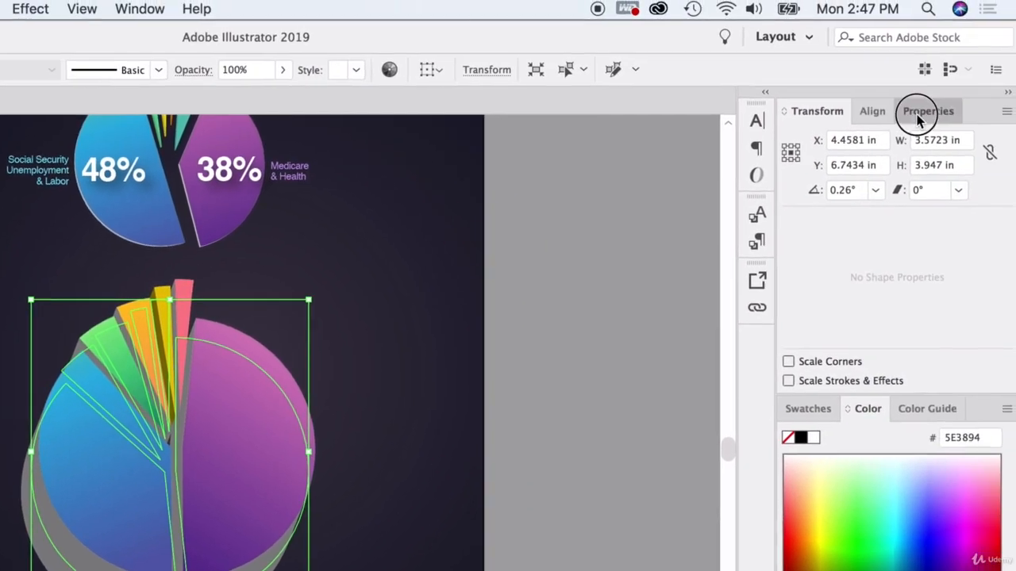
click(918, 111)
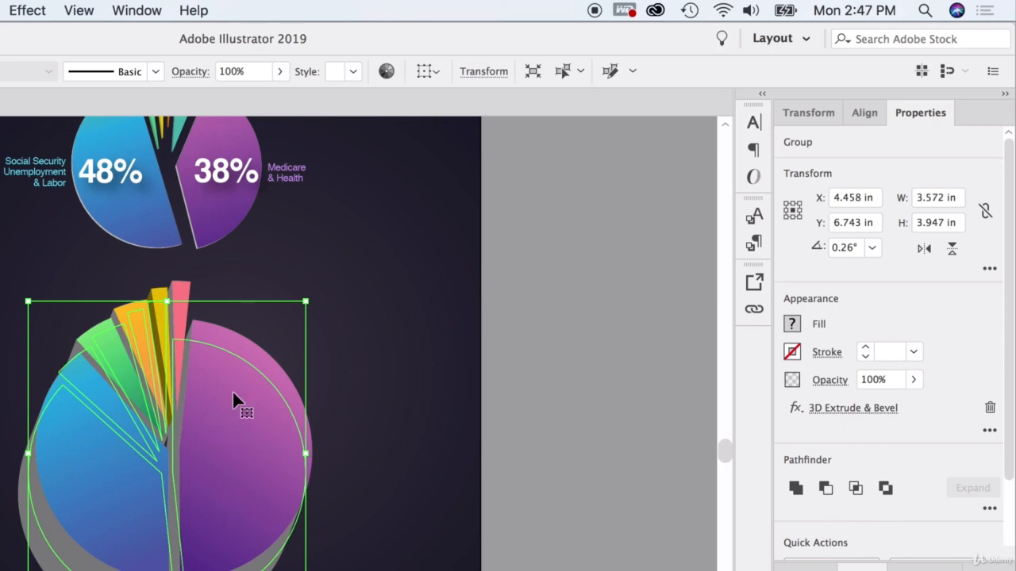
click(834, 410)
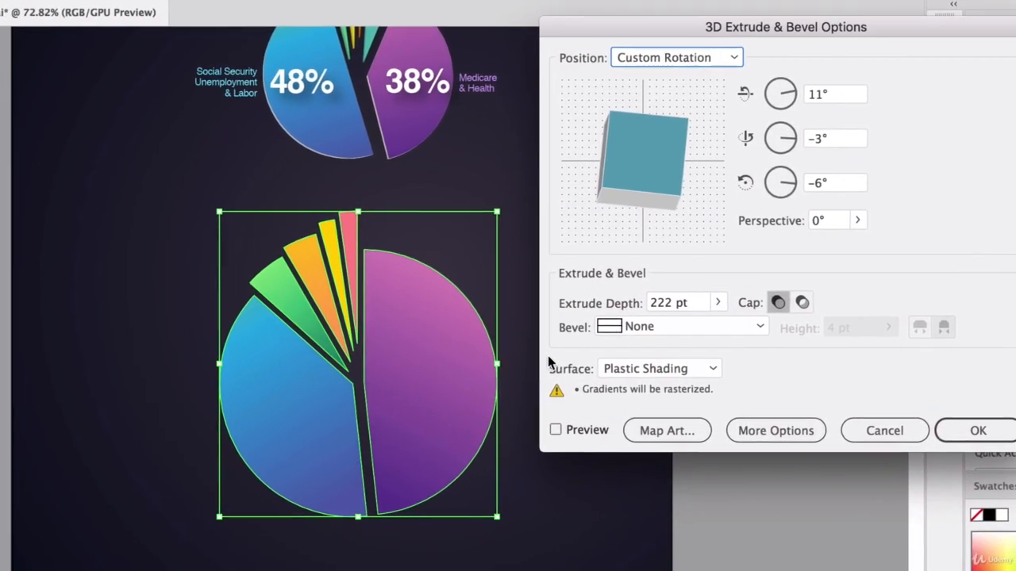
click(370, 517)
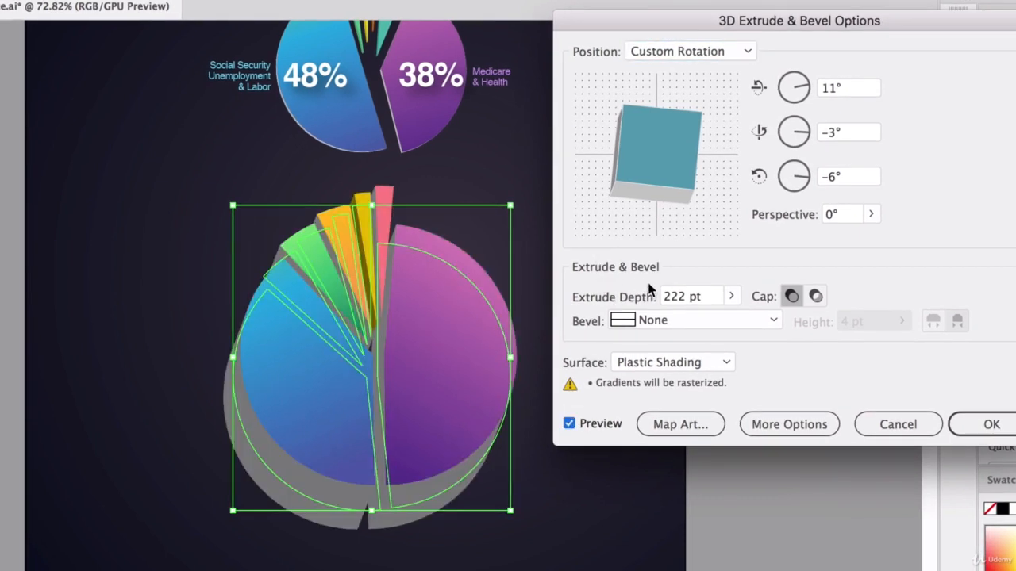
double_click(685, 295)
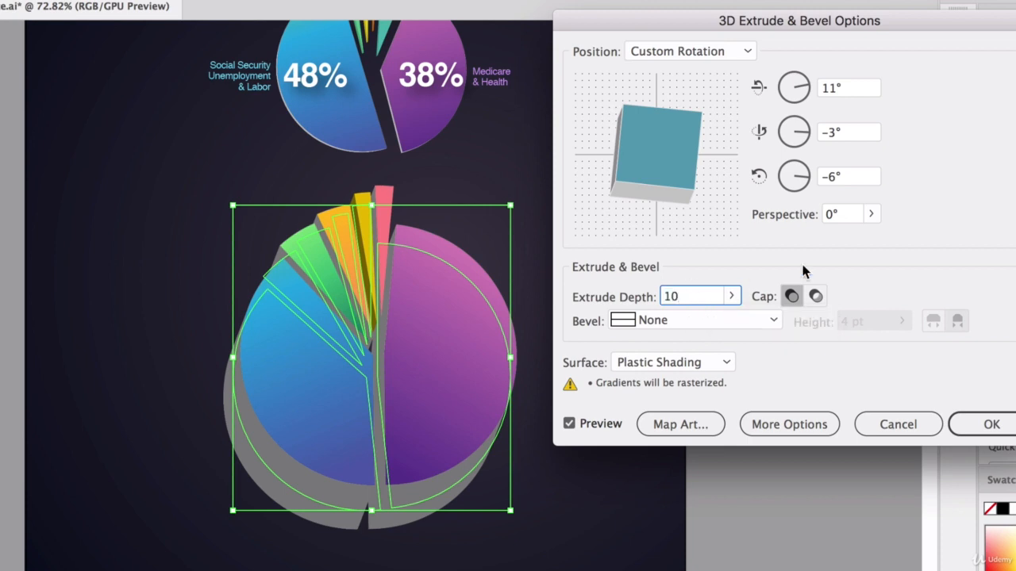
click(852, 177)
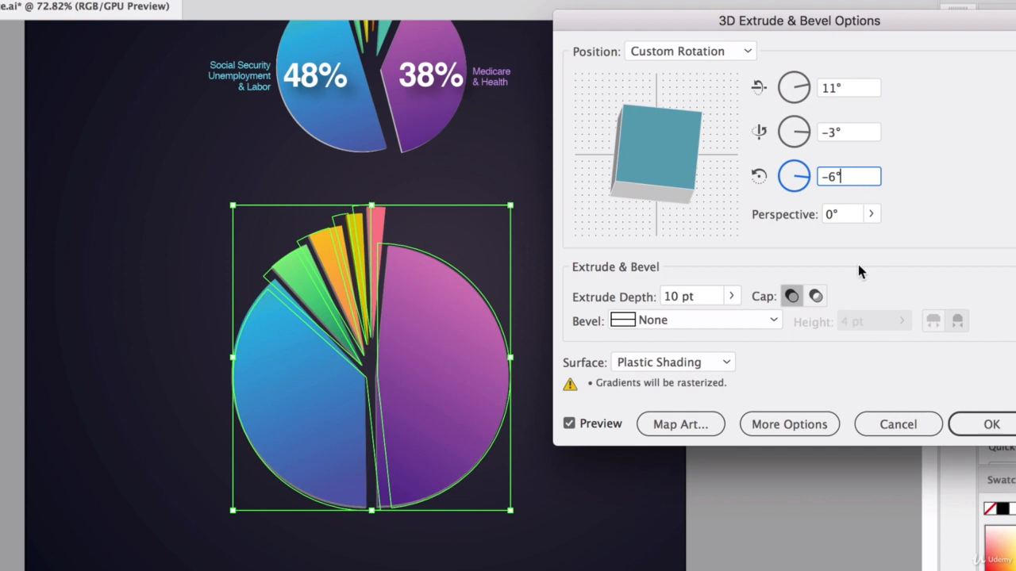
Tilt the pie freehand to about 27°, -5° and -7°, and set its perspective to 160°.
drag(665, 150, 664, 127)
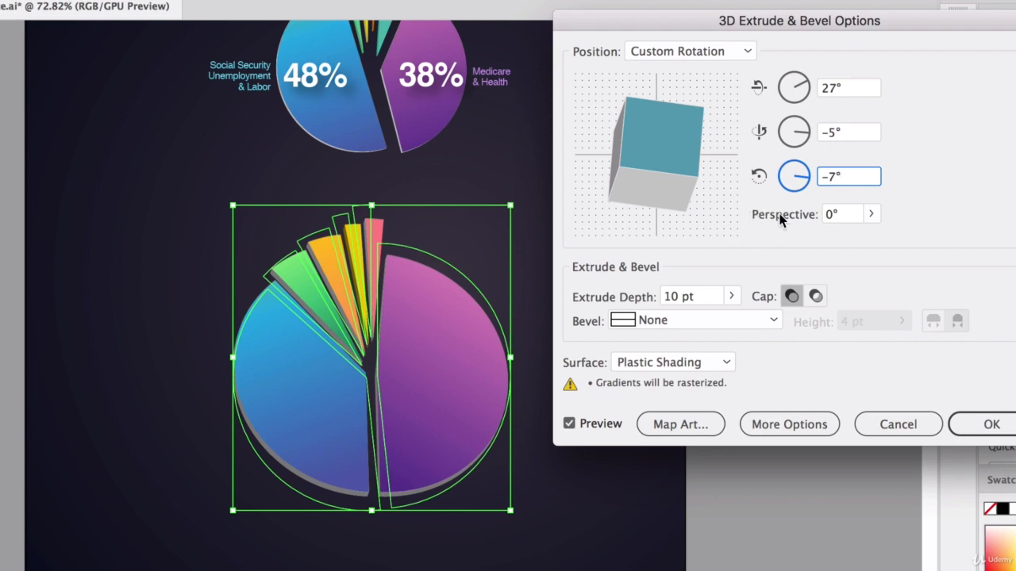
click(873, 214)
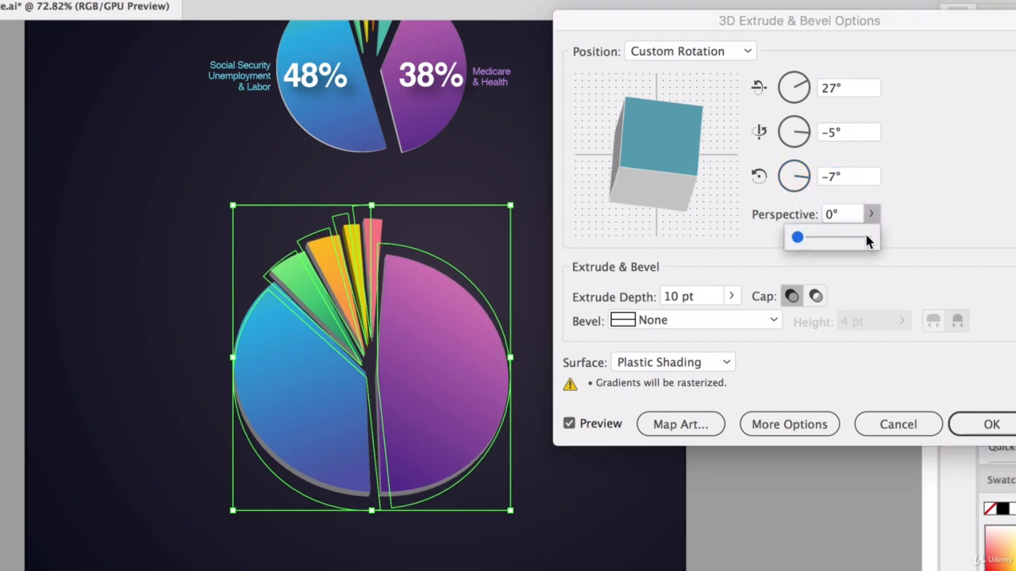
click(866, 238)
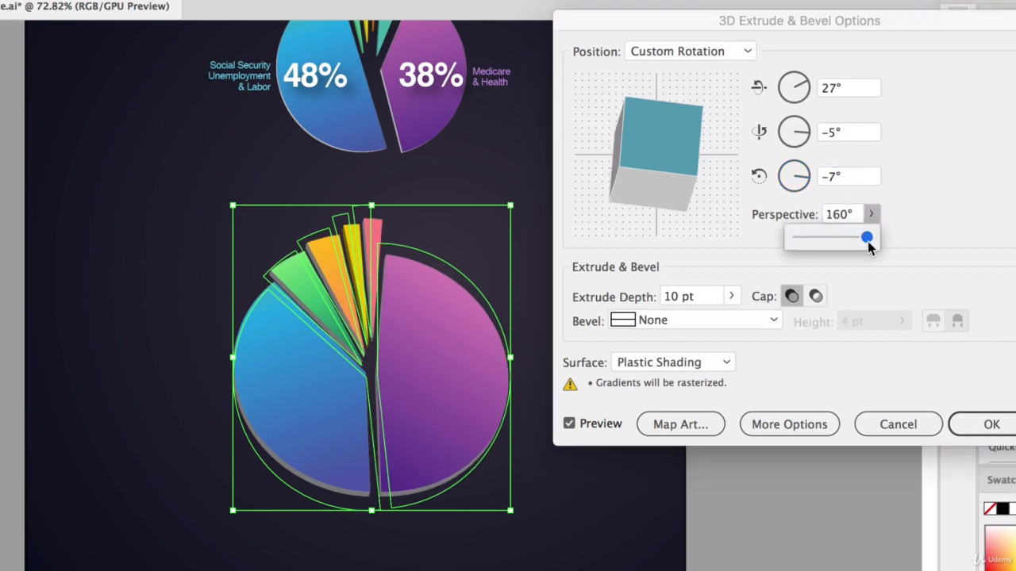